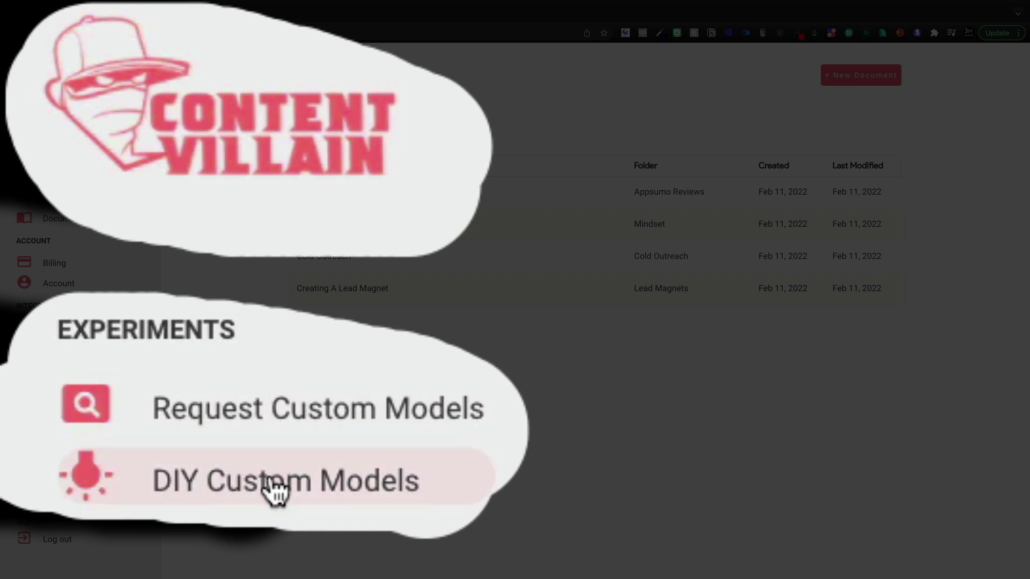
# Open the DIY Custom Models playground from the Experiments section of the sidebar.
pyautogui.click(78, 434)
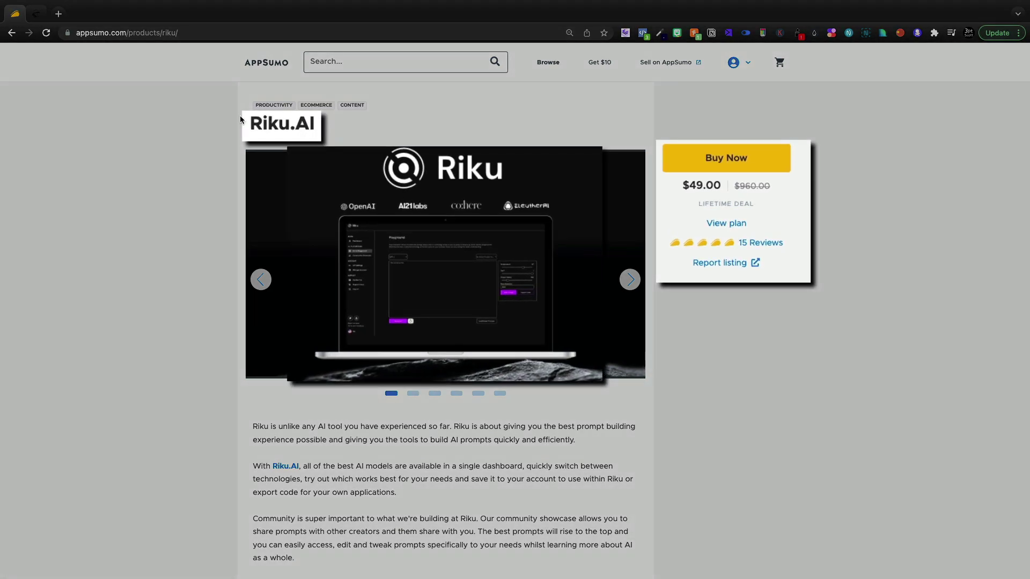
pyautogui.scroll(-5, 314, 145)
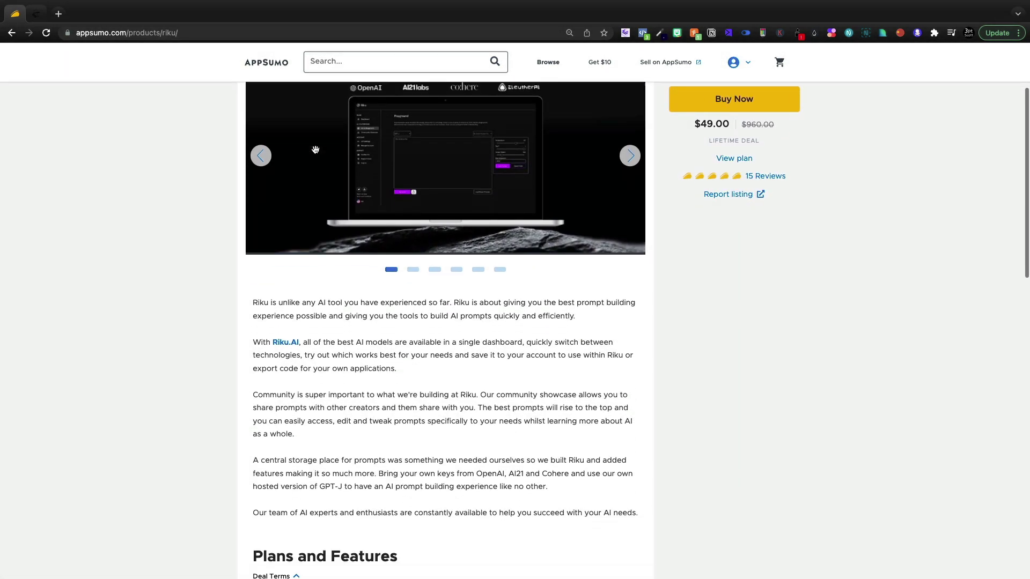
pyautogui.scroll(-15, 315, 153)
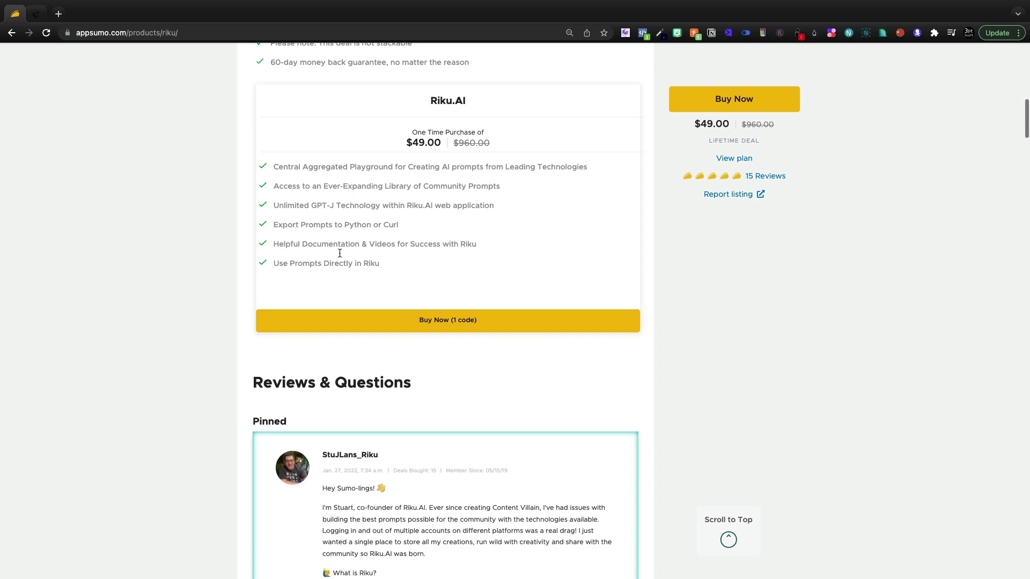
pyautogui.scroll(2, 339, 257)
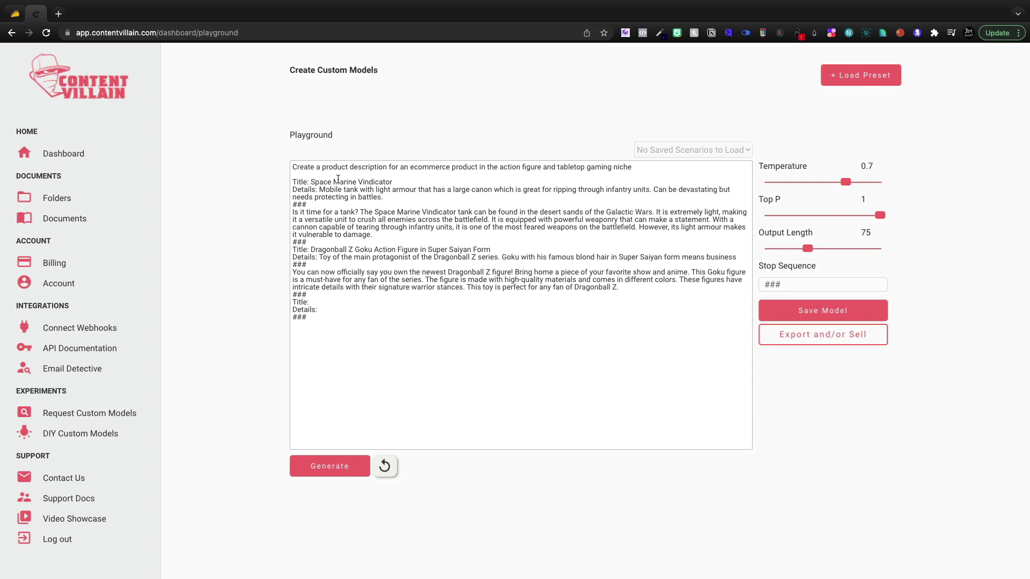
# Switch between the Riku.AI AppSumo tab and the playground, ending on Riku.AI.
pyautogui.hotkey('ctrl', 'shift', 'Tab')
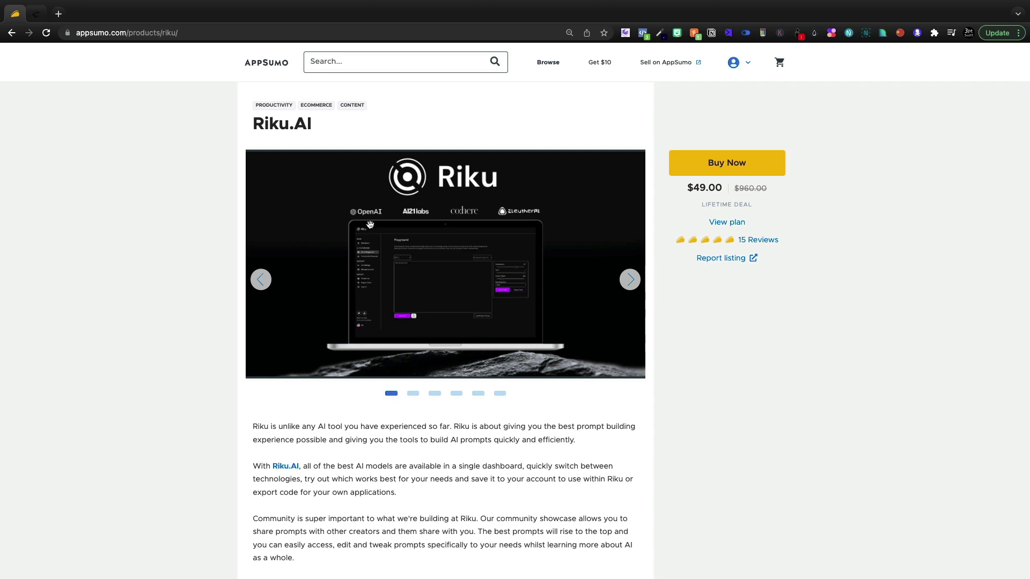
pyautogui.hotkey('ctrl', 'Tab')
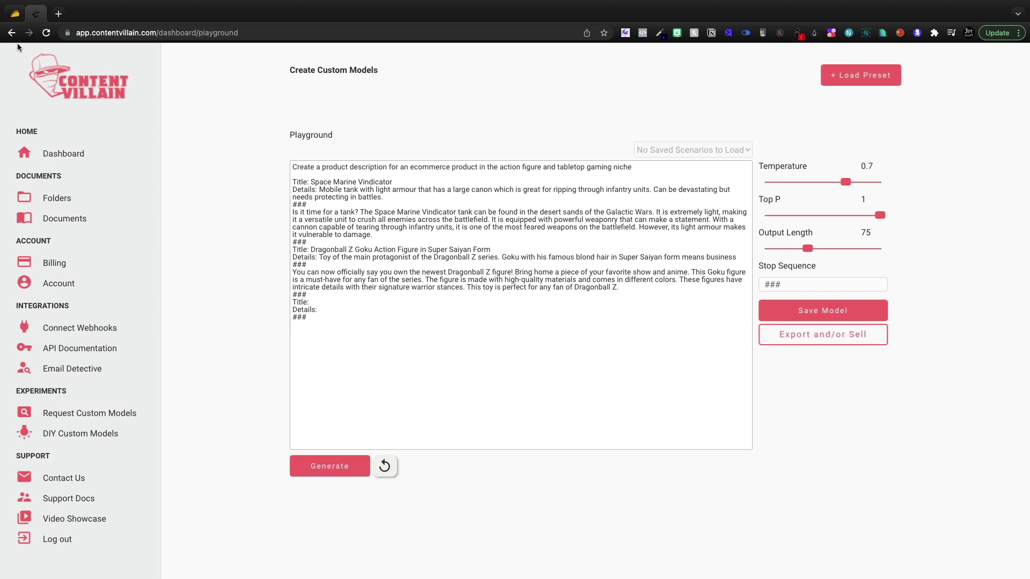
pyautogui.hotkey('ctrl', 'Tab')
# Open AppSumo in a new tab and replace the example title with SuiteDash.
pyautogui.rightClick(247, 68)
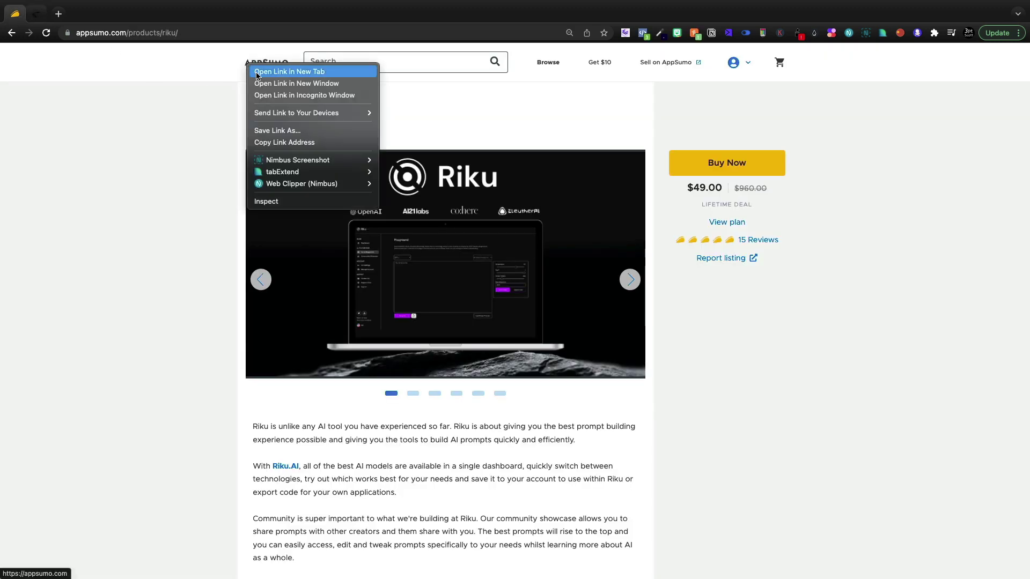
pyautogui.click(276, 71)
pyautogui.hotkey('ctrl', 'shift', 'Tab')
pyautogui.moveTo(443, 162); pyautogui.dragTo(253, 146)
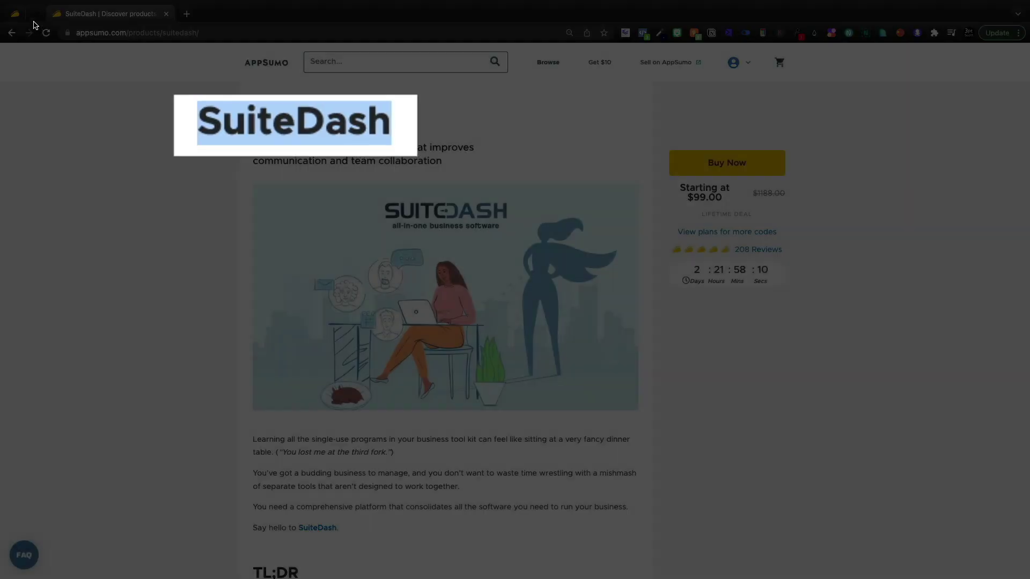
pyautogui.click(34, 21)
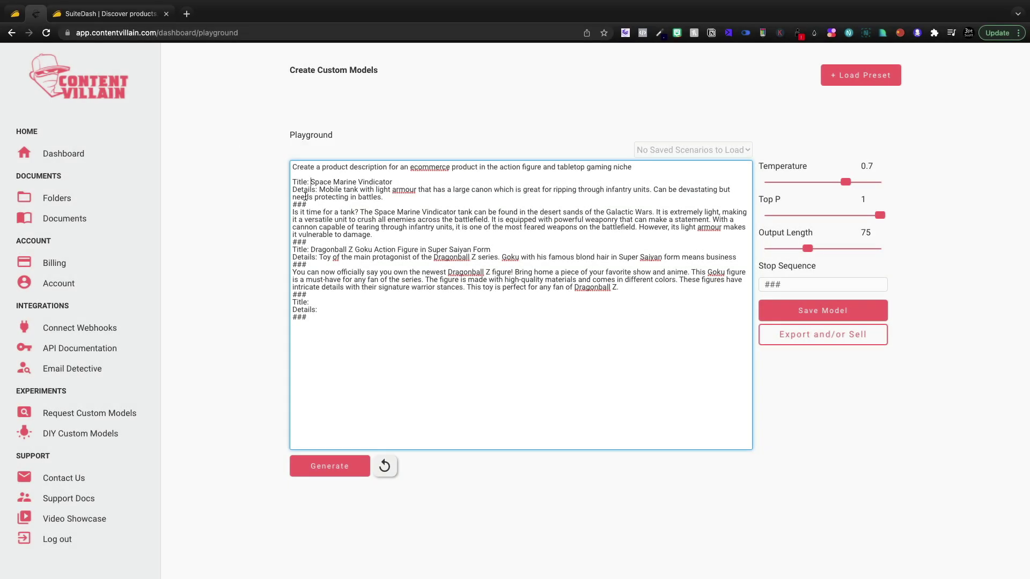
pyautogui.moveTo(398, 185)
pyautogui.mouseDown()
pyautogui.moveTo(311, 181)
pyautogui.moveTo(394, 183)
pyautogui.mouseUp()
pyautogui.write('SuiteDash')
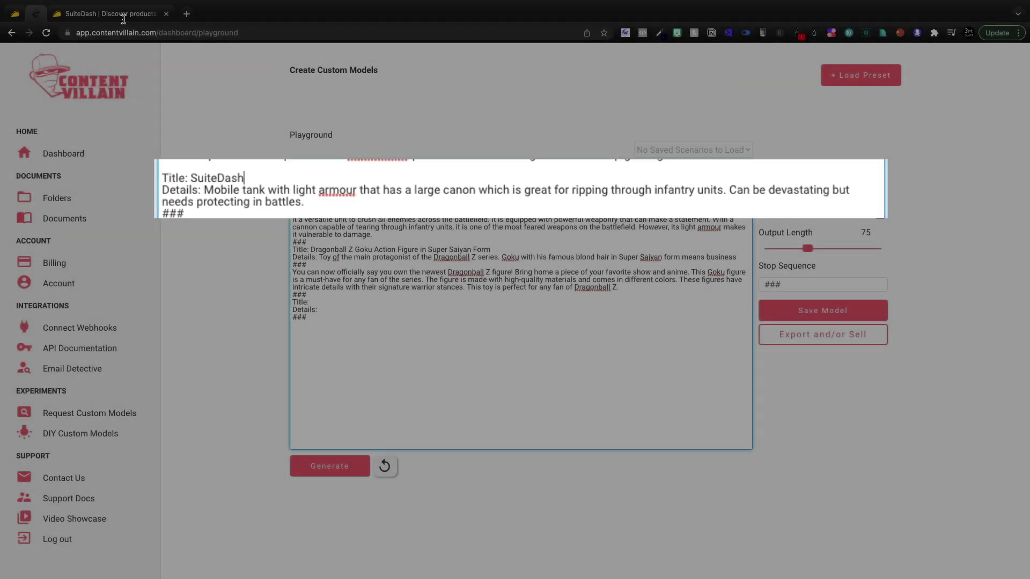
# Paste SuiteDash's AppSumo tagline into the Details: slot of the example.
pyautogui.click(107, 13)
pyautogui.moveTo(253, 142); pyautogui.dragTo(487, 173)
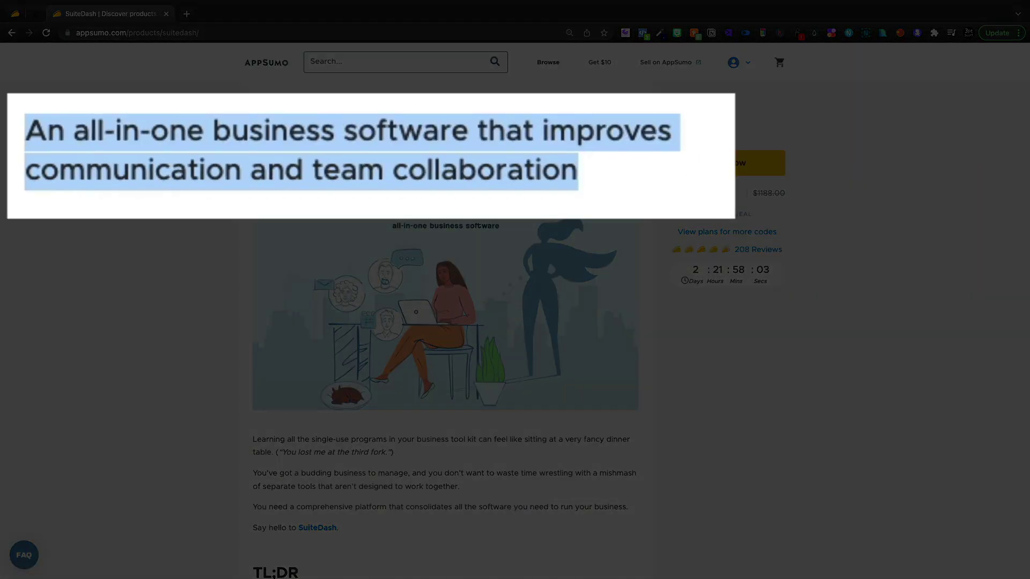
pyautogui.press('super+c')
pyautogui.click(35, 13)
pyautogui.click(257, 194)
pyautogui.press('super+v')
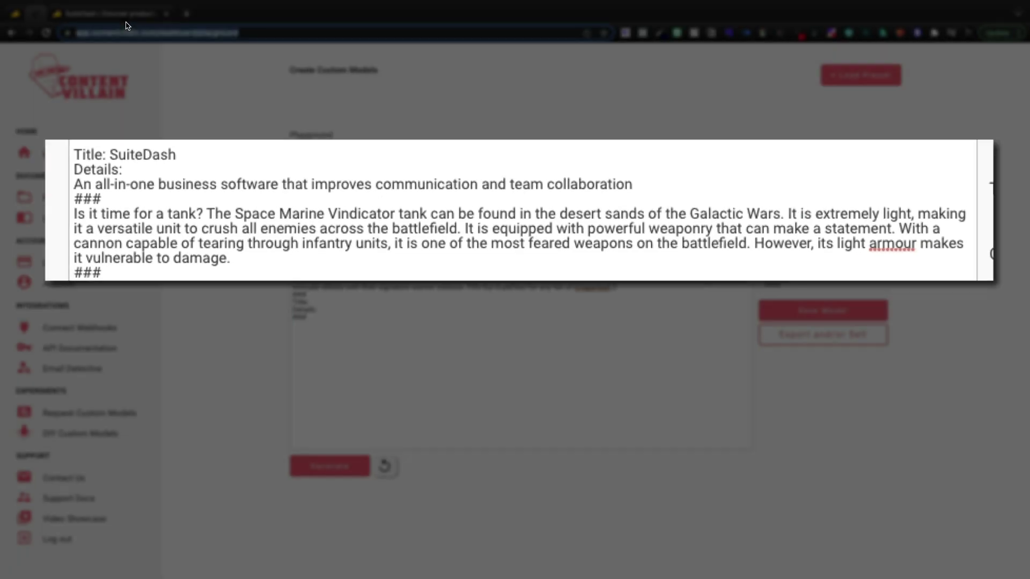
# Replace the tank example's description with SuiteDash's copy, keeping ### on its own line.
pyautogui.click(107, 14)
pyautogui.scroll(-1, 355, 437)
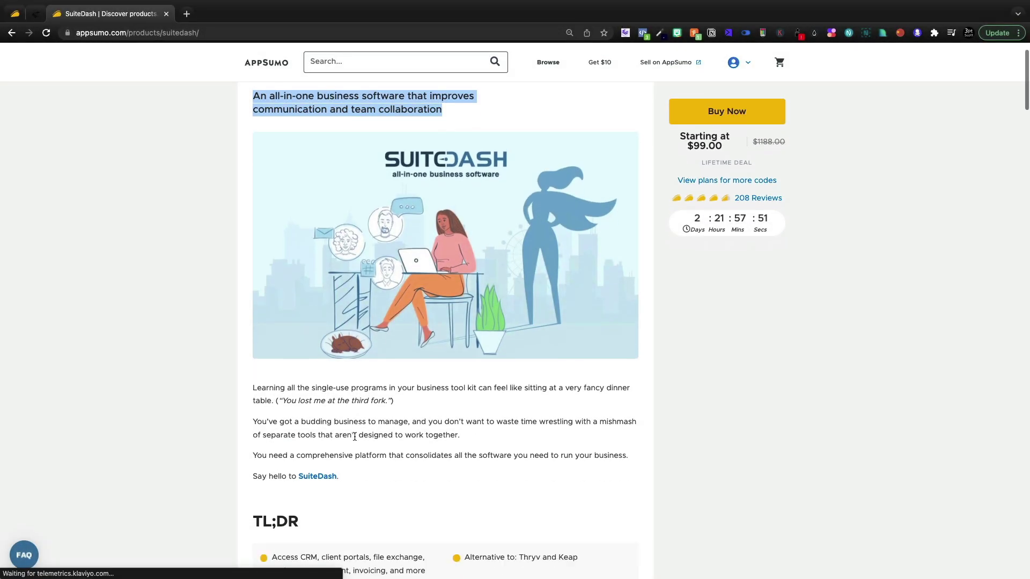
pyautogui.scroll(-1, 355, 437)
pyautogui.moveTo(370, 469); pyautogui.dragTo(250, 361)
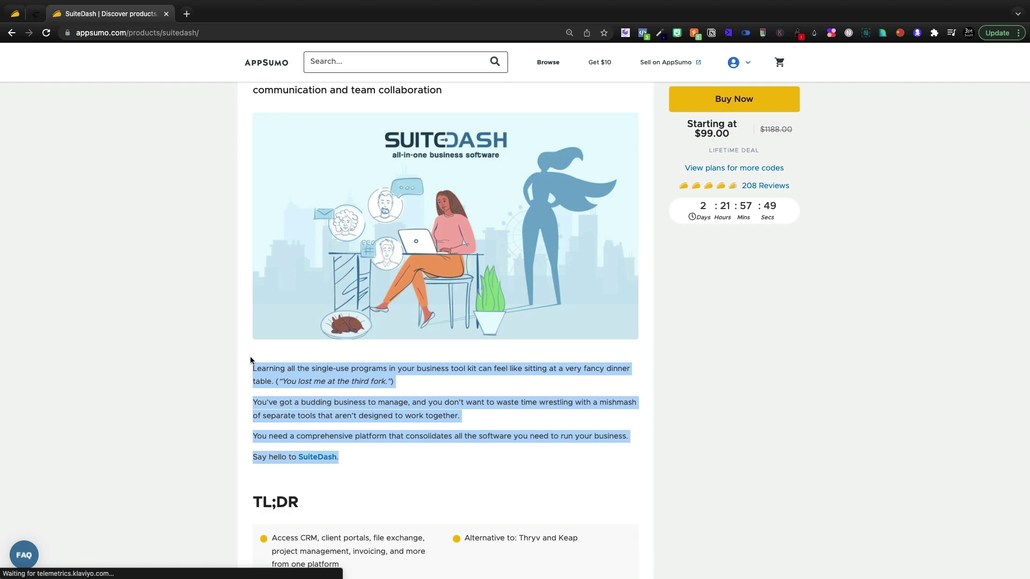
pyautogui.click(36, 14)
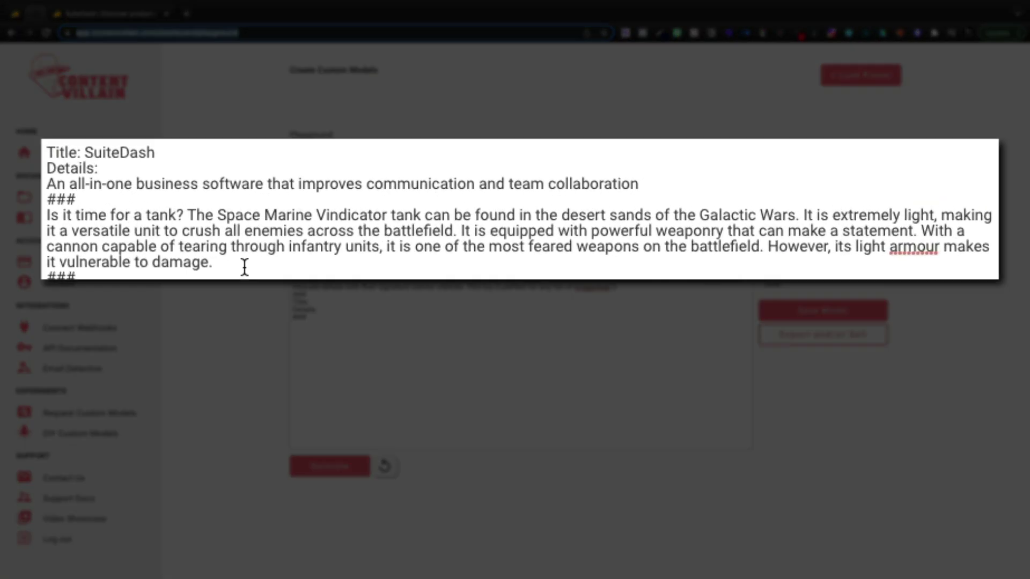
pyautogui.moveTo(390, 236); pyautogui.dragTo(380, 203)
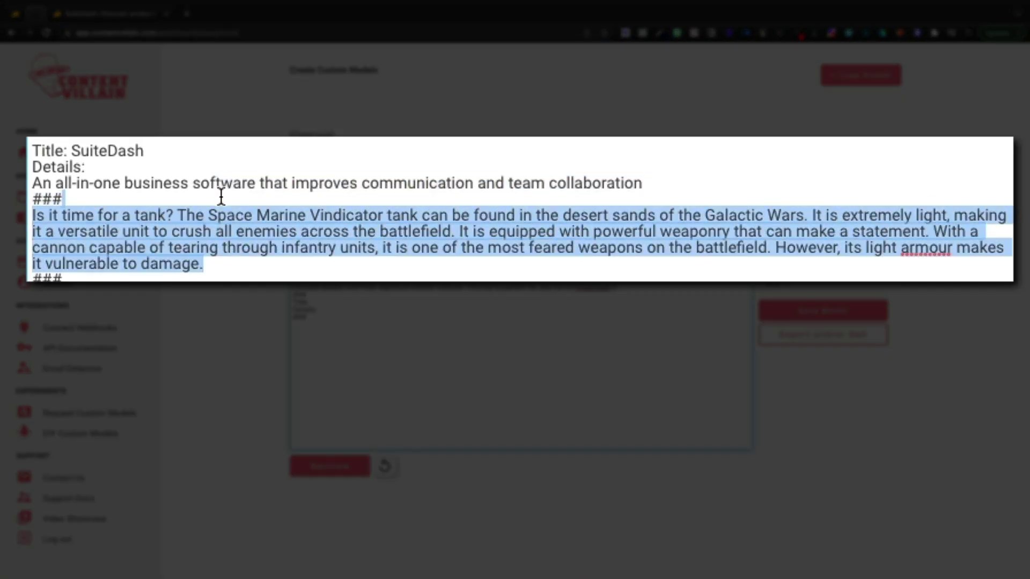
pyautogui.press('super+v')
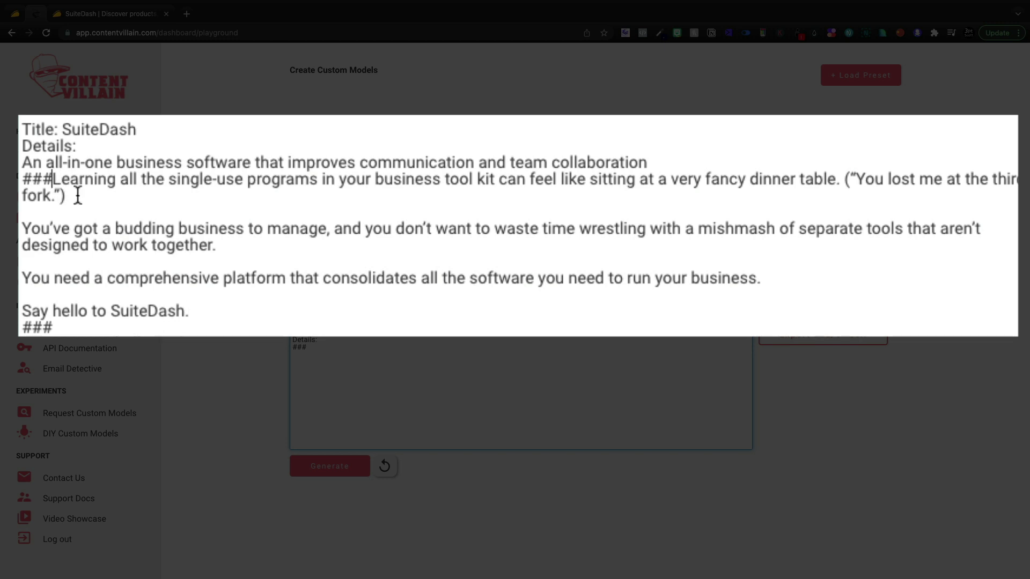
pyautogui.press('Return')
# Finish the utobo example's description and close it with a ### line.
pyautogui.click(203, 329)
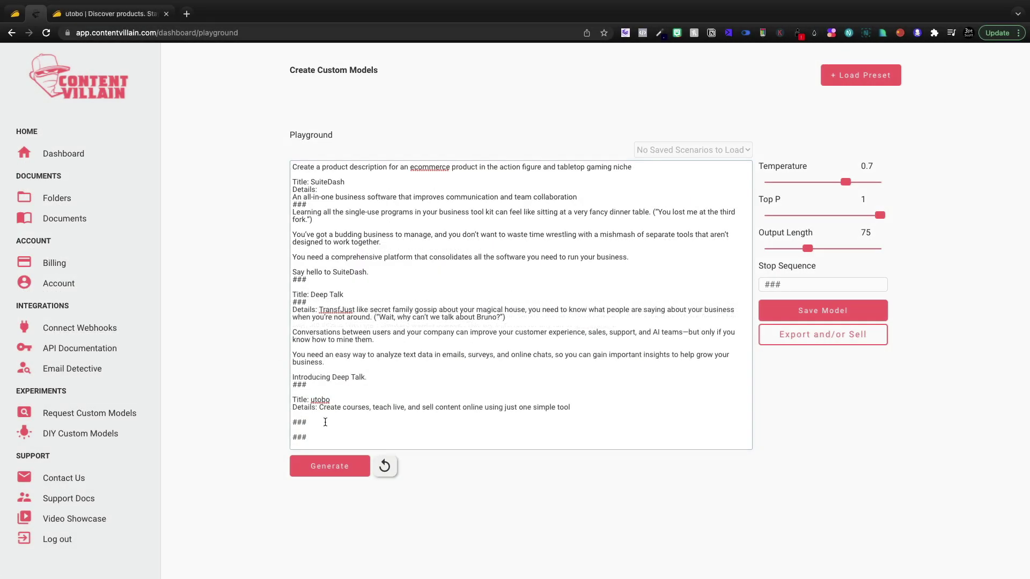
pyautogui.click(324, 422)
pyautogui.press('super+v')
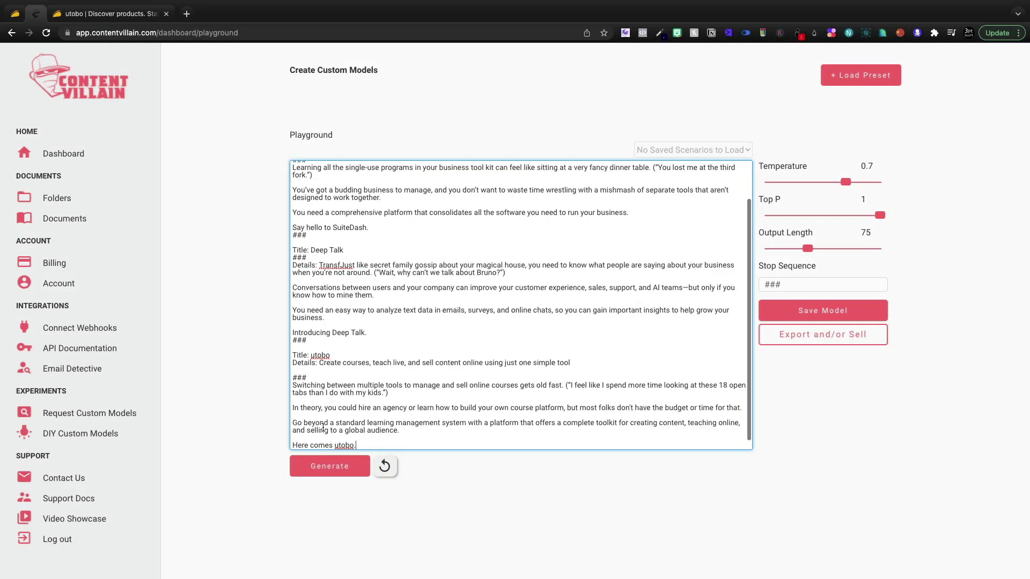
pyautogui.press('Return')
pyautogui.write('###')
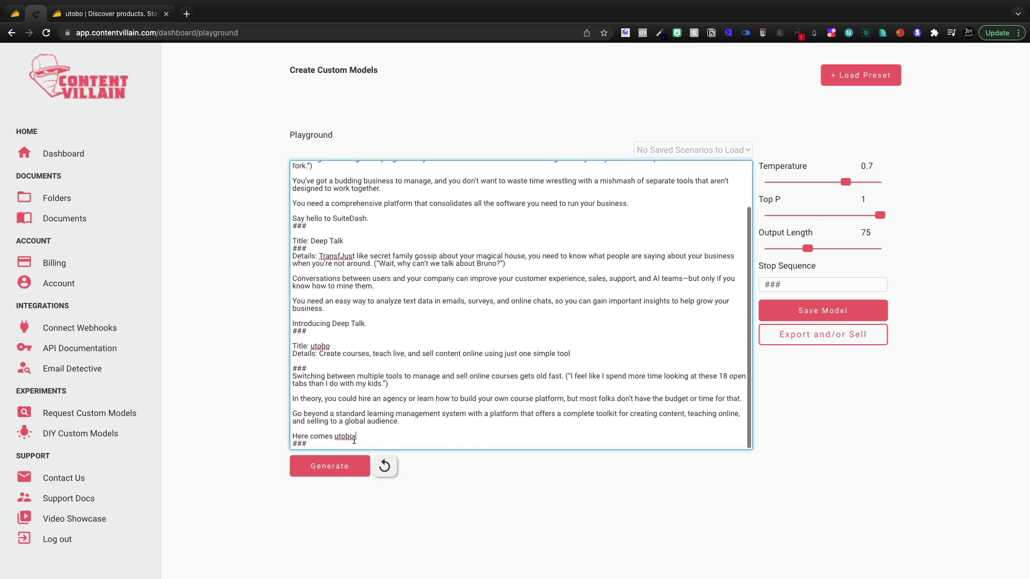
pyautogui.press('super+1')
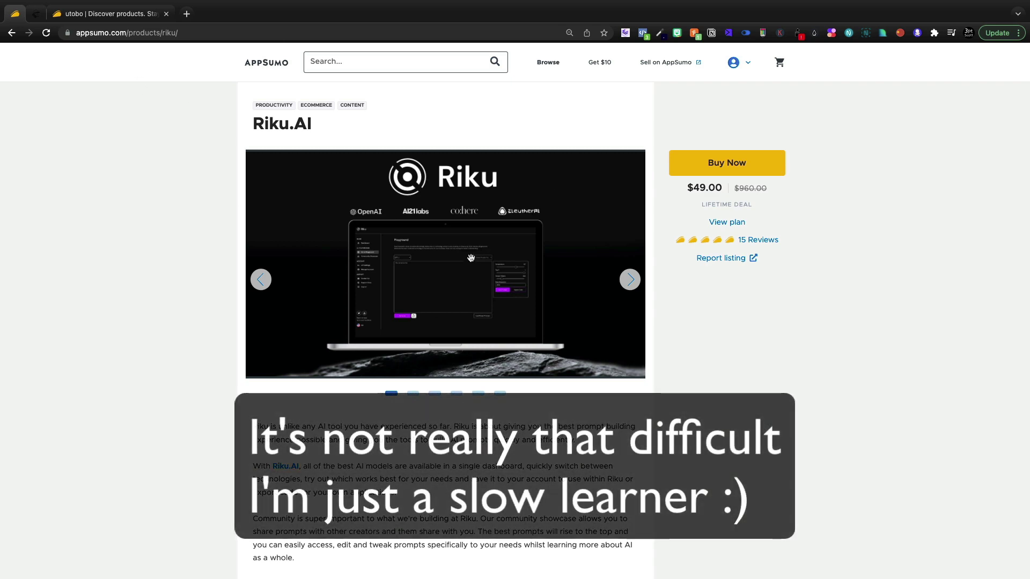
# Review Riku.AI's Plans and Features, highlighting 'Export Prompts to Python or Curl'.
pyautogui.scroll(-15, 455, 226)
pyautogui.scroll(8, 455, 226)
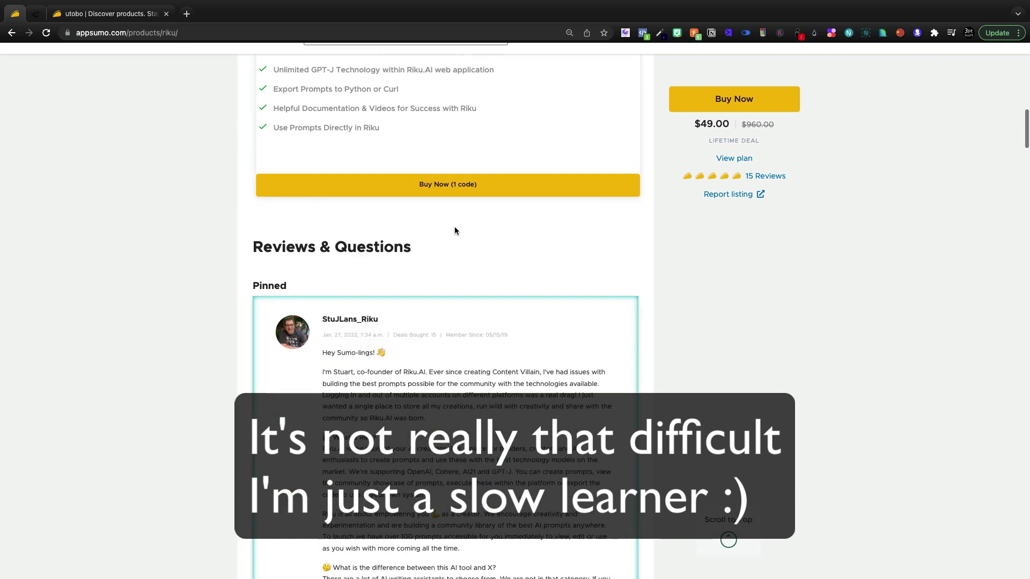
pyautogui.moveTo(413, 371); pyautogui.dragTo(273, 361)
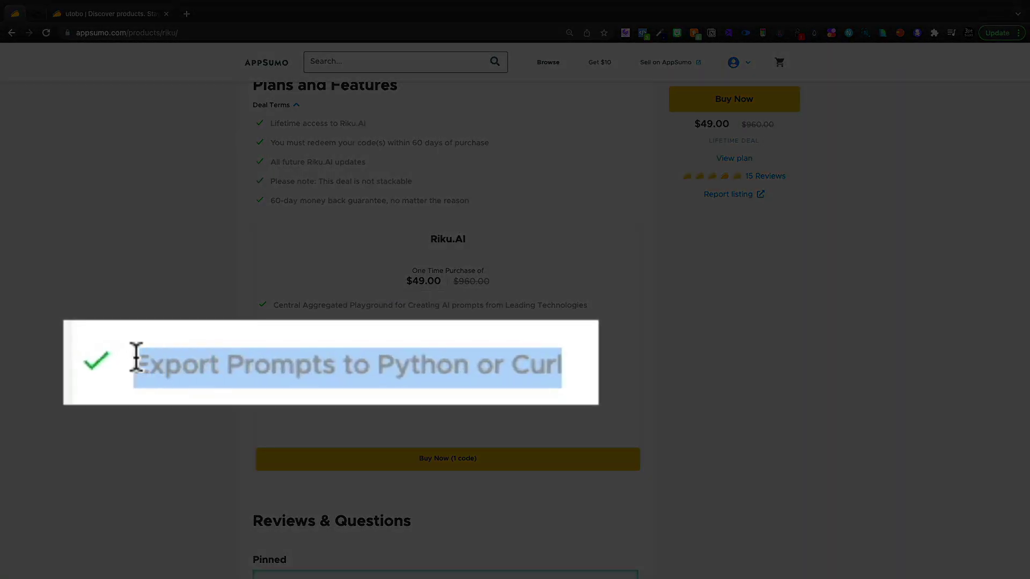
pyautogui.click(590, 351)
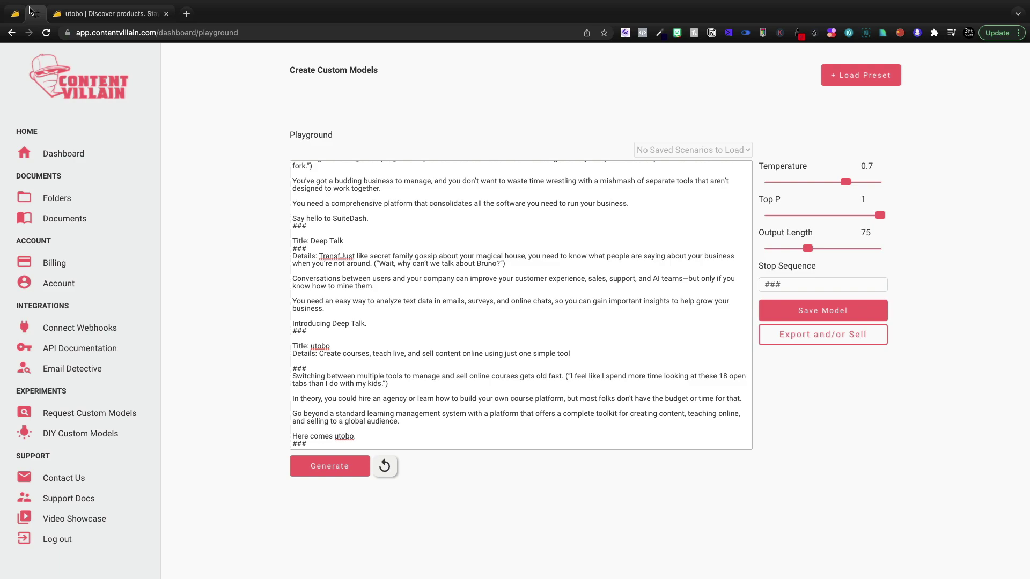
# Edit the prompt's opening line to 'Create Appsumo Like Product Descriptions' and recheck the utobo block.
pyautogui.click(352, 343)
pyautogui.scroll(1, 352, 344)
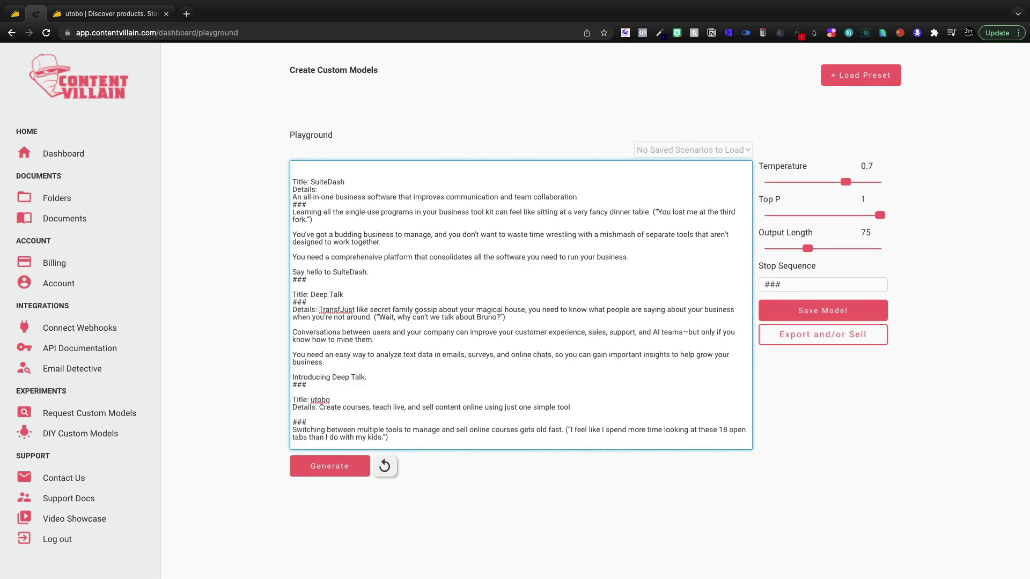
pyautogui.write('r')
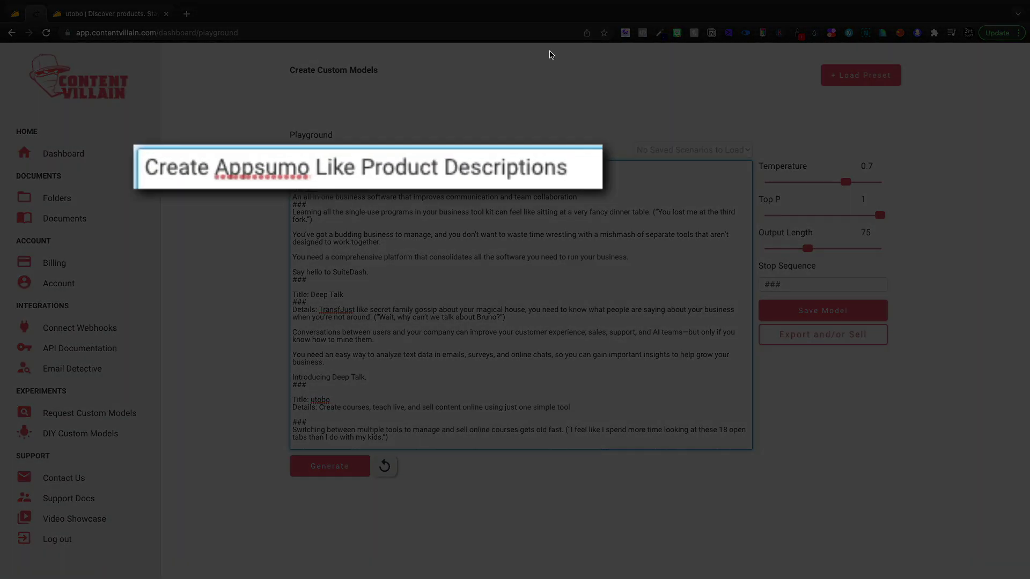
pyautogui.scroll(-3, 358, 335)
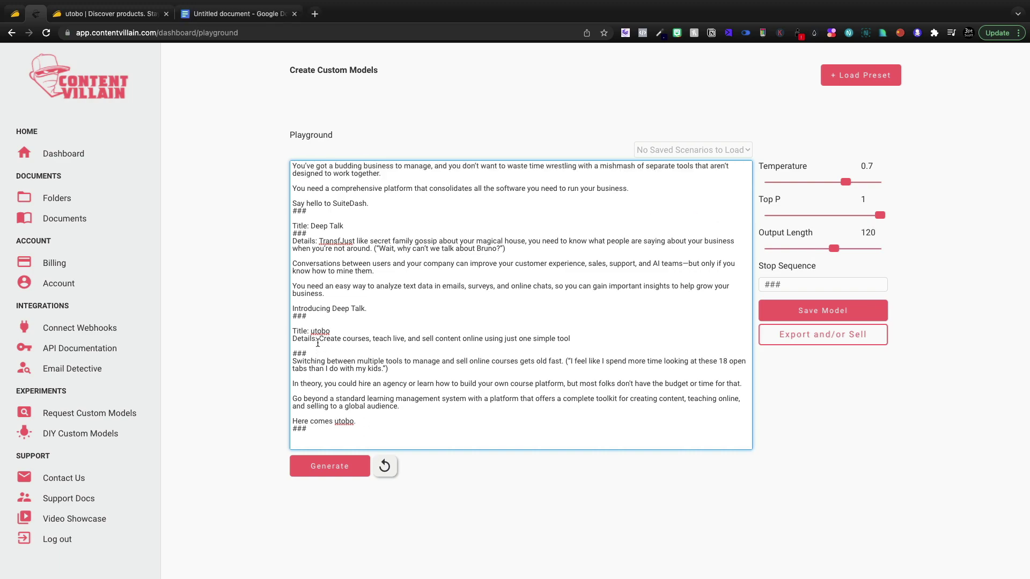
pyautogui.moveTo(307, 354); pyautogui.dragTo(322, 322)
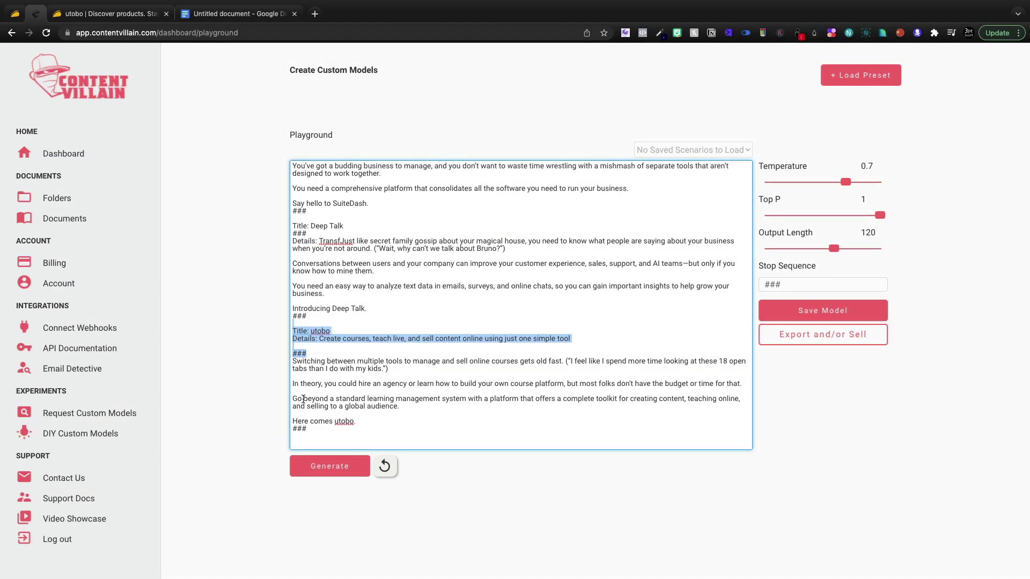
pyautogui.click(321, 427)
# Add Instantly's AppSumo tagline as a new example and generate its description.
pyautogui.press('Return')
pyautogui.click(107, 14)
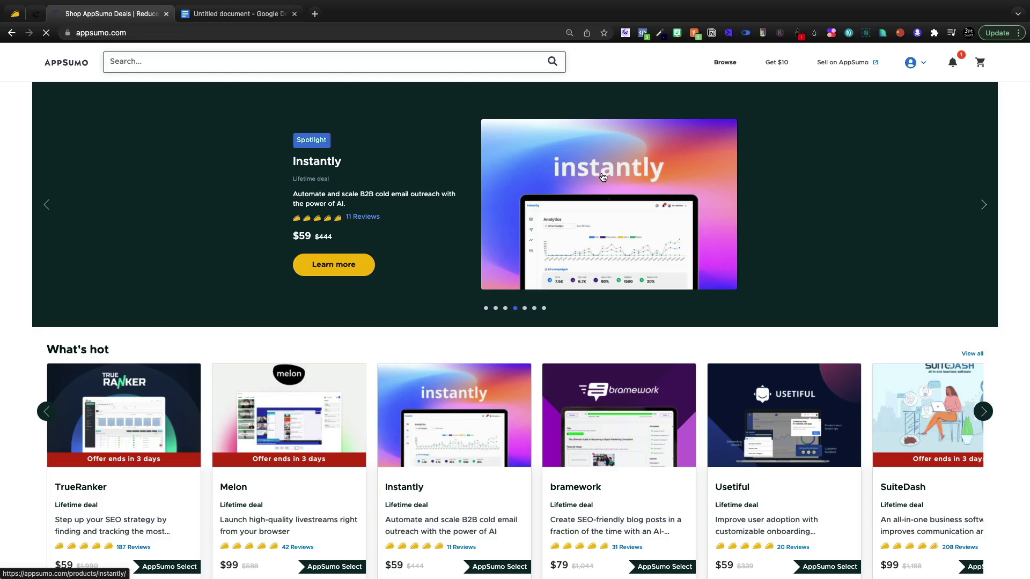
pyautogui.click(382, 285)
pyautogui.tripleClick(282, 155)
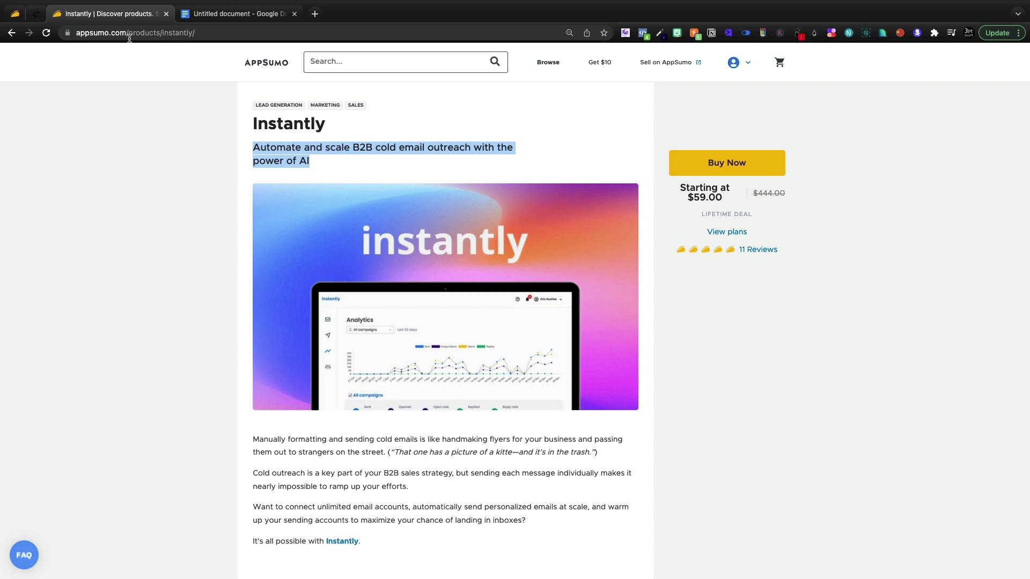
pyautogui.click(34, 20)
pyautogui.click(330, 467)
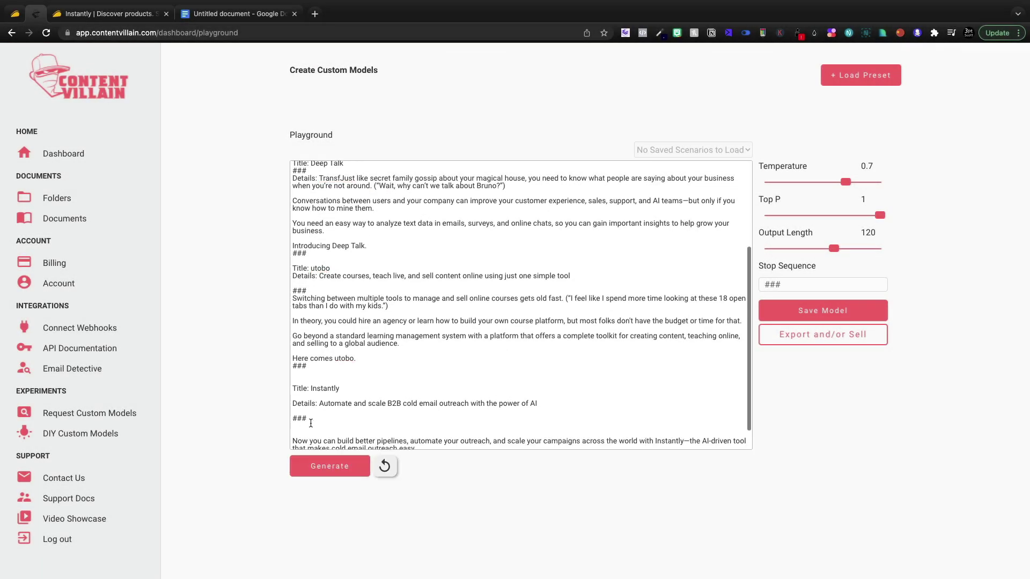
# Delete the generated Instantly text below the example's ### line.
pyautogui.scroll(-1, 368, 420)
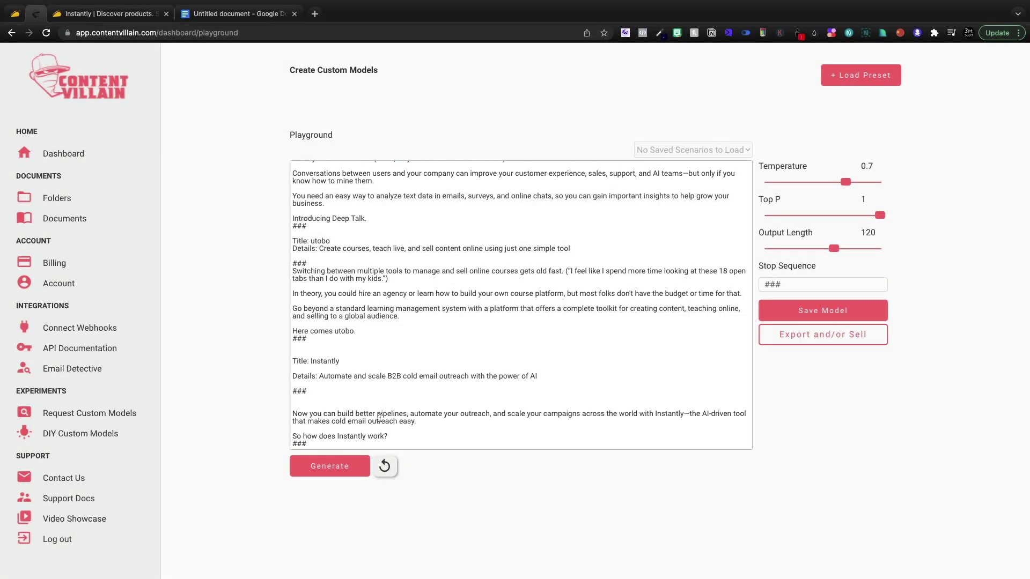
pyautogui.click(435, 396)
pyautogui.click(438, 441)
pyautogui.hotkey('shift', 'Up')
pyautogui.hotkey('shift', 'Up')
pyautogui.hotkey('shift', 'Up')
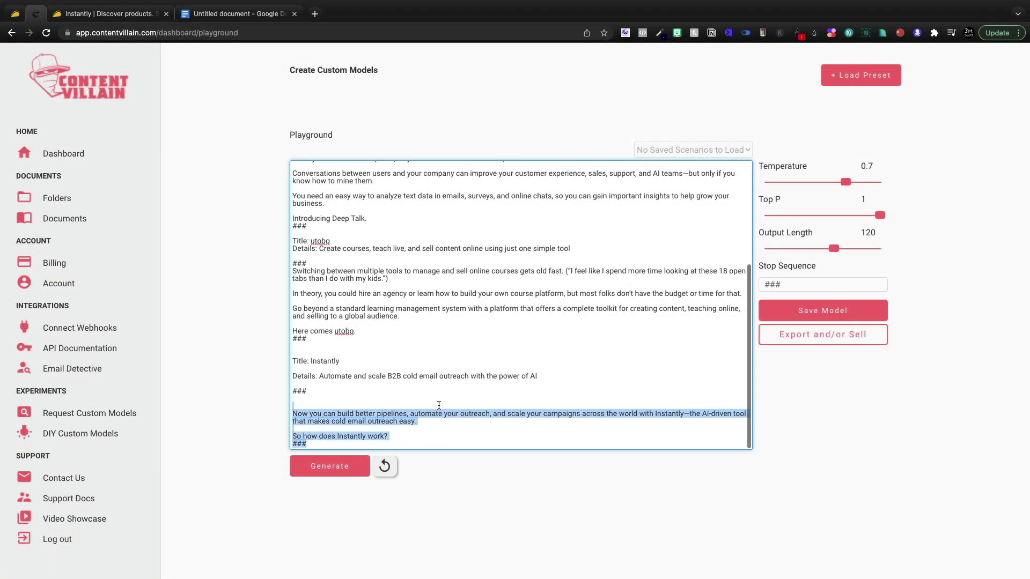
pyautogui.press('Left')
pyautogui.hotkey('shift', 'Down')
pyautogui.hotkey('shift', 'Down')
pyautogui.hotkey('shift', 'Down')
pyautogui.hotkey('shift', 'Down')
pyautogui.hotkey('shift', 'Down')
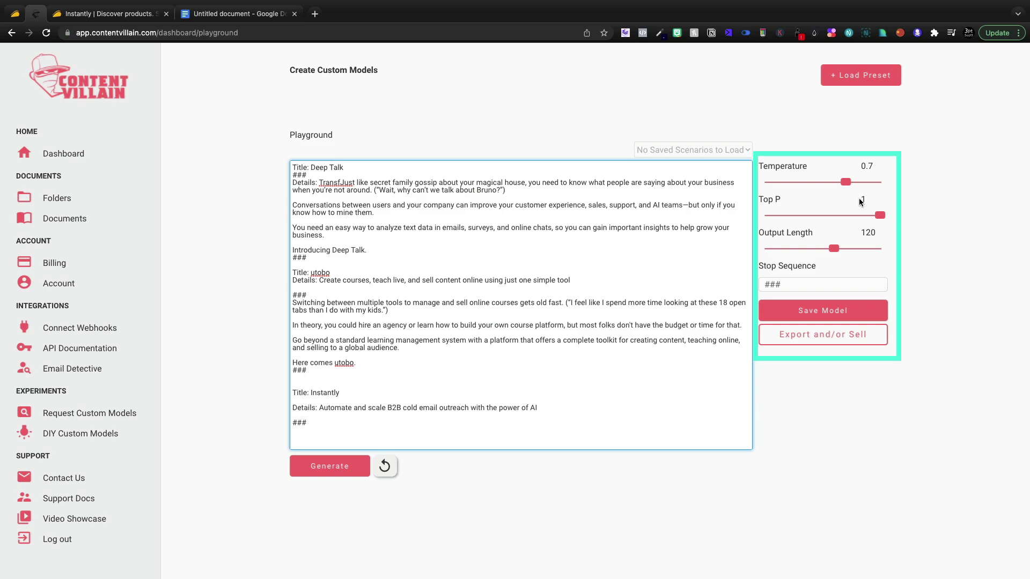
# Set Output Length to 200 and Temperature to 0.8, regenerate, and select the new output.
pyautogui.moveTo(835, 252); pyautogui.dragTo(888, 247)
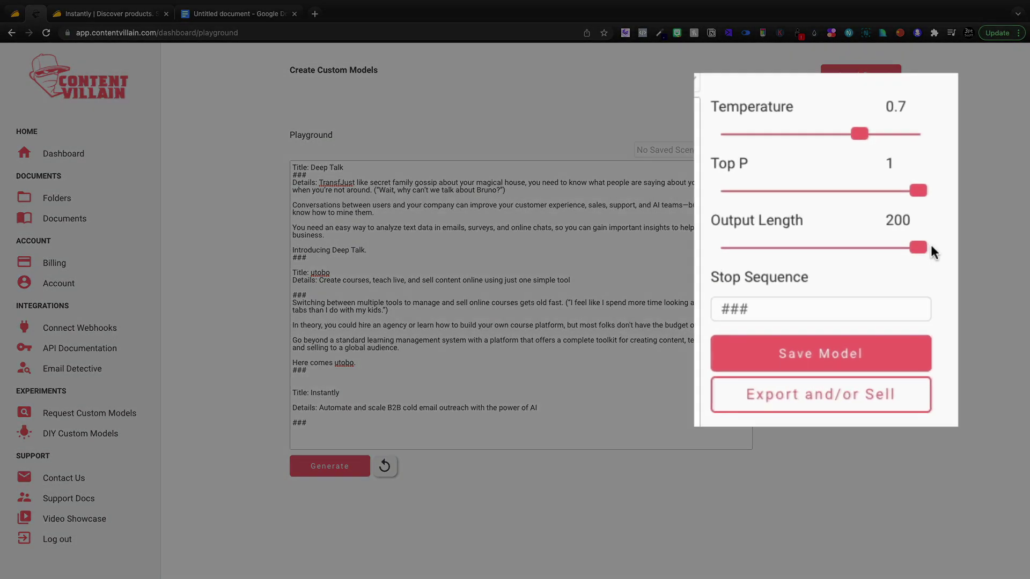
pyautogui.moveTo(867, 107); pyautogui.dragTo(861, 188)
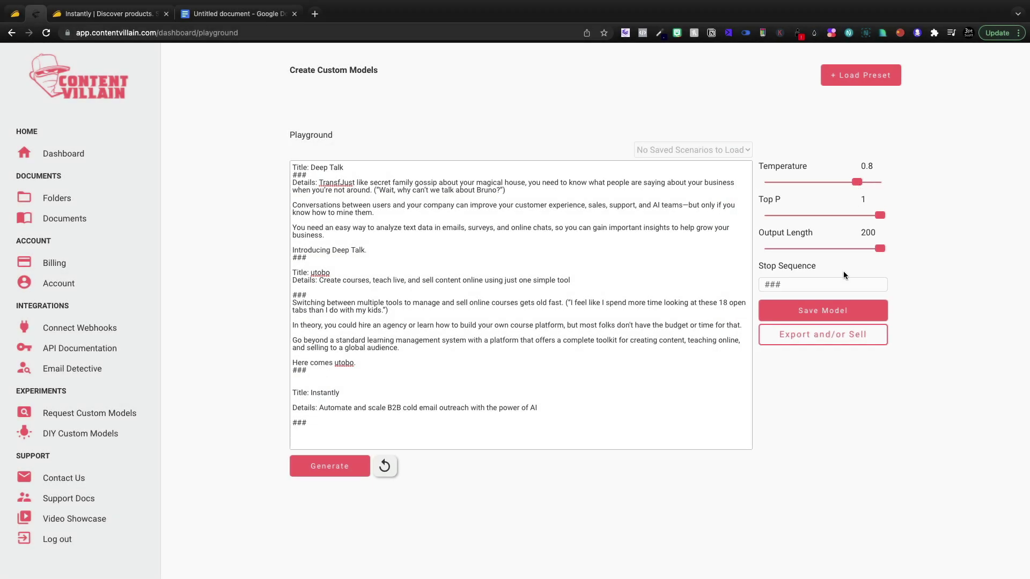
pyautogui.click(329, 466)
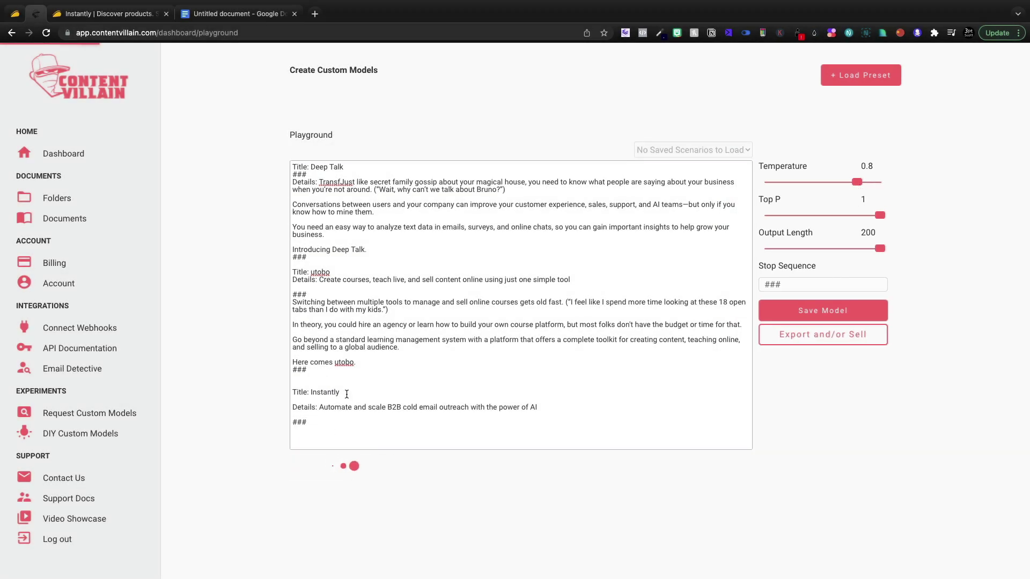
pyautogui.press('Delete')
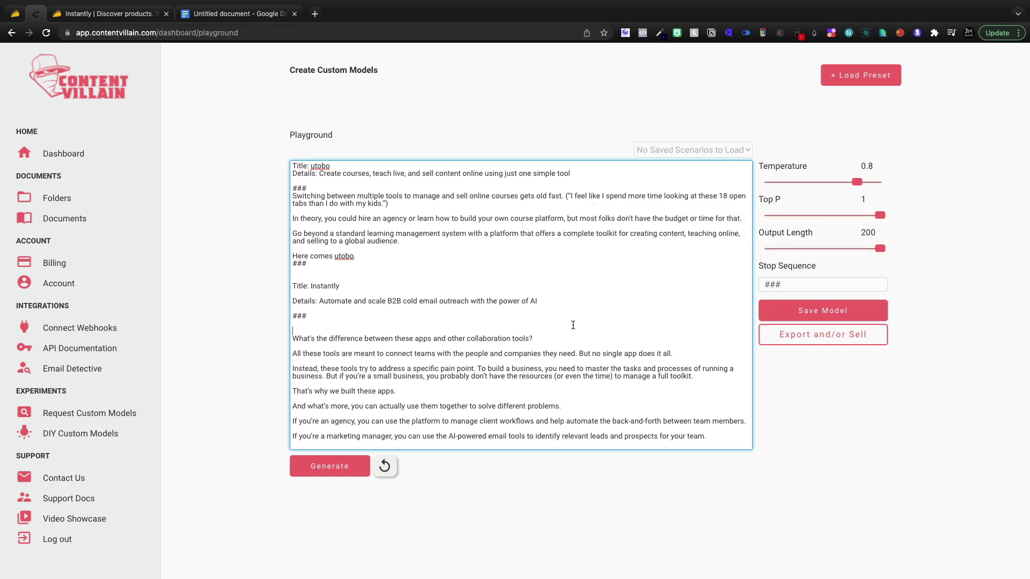
pyautogui.moveTo(573, 325); pyautogui.dragTo(684, 446)
# Remove the old output, set Temperature to 0.75, and regenerate the Instantly intro.
pyautogui.press('BackSpace')
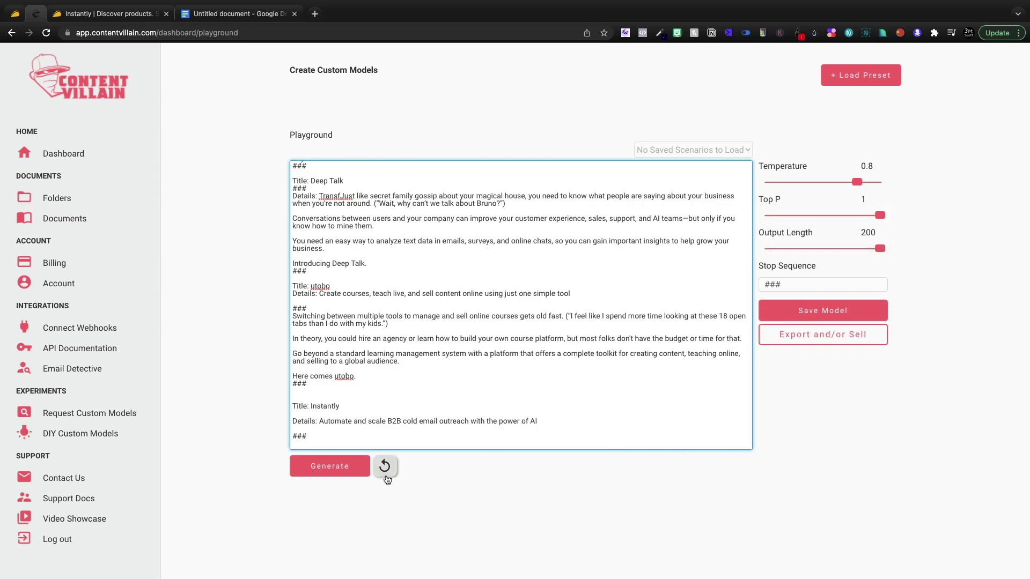
pyautogui.click(858, 183)
pyautogui.moveTo(858, 185); pyautogui.dragTo(853, 185)
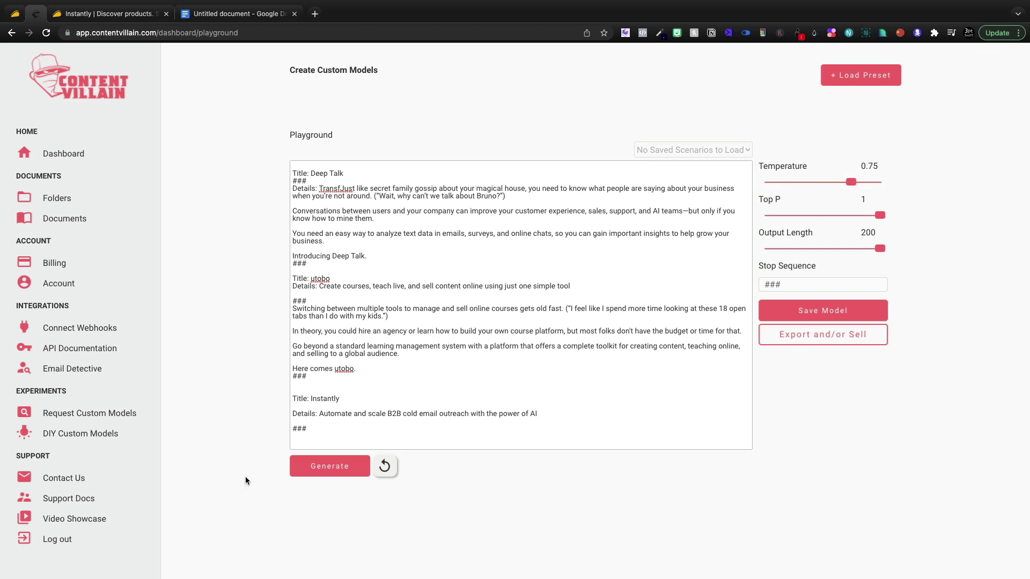
pyautogui.click(303, 466)
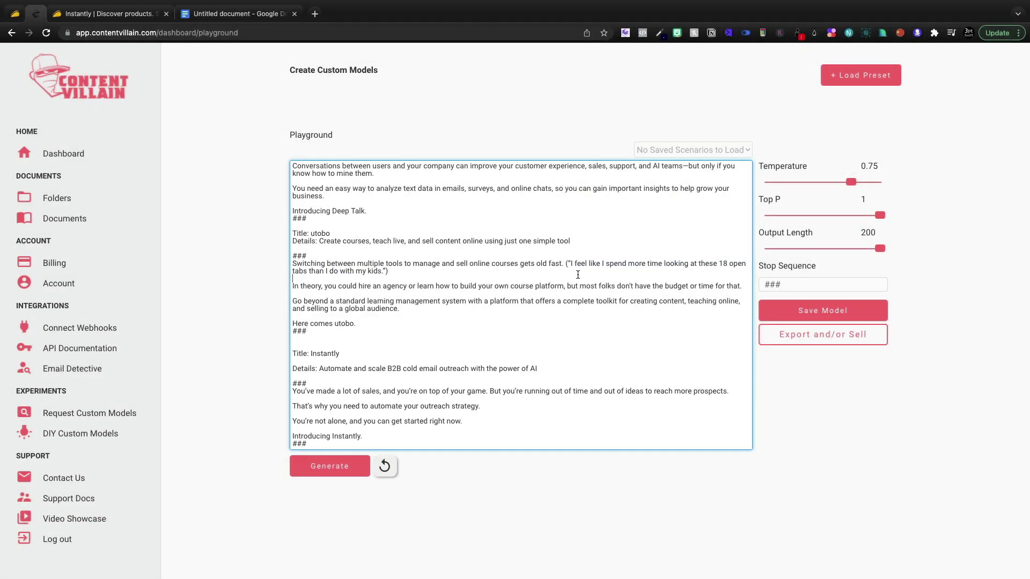
pyautogui.moveTo(578, 274); pyautogui.dragTo(566, 265)
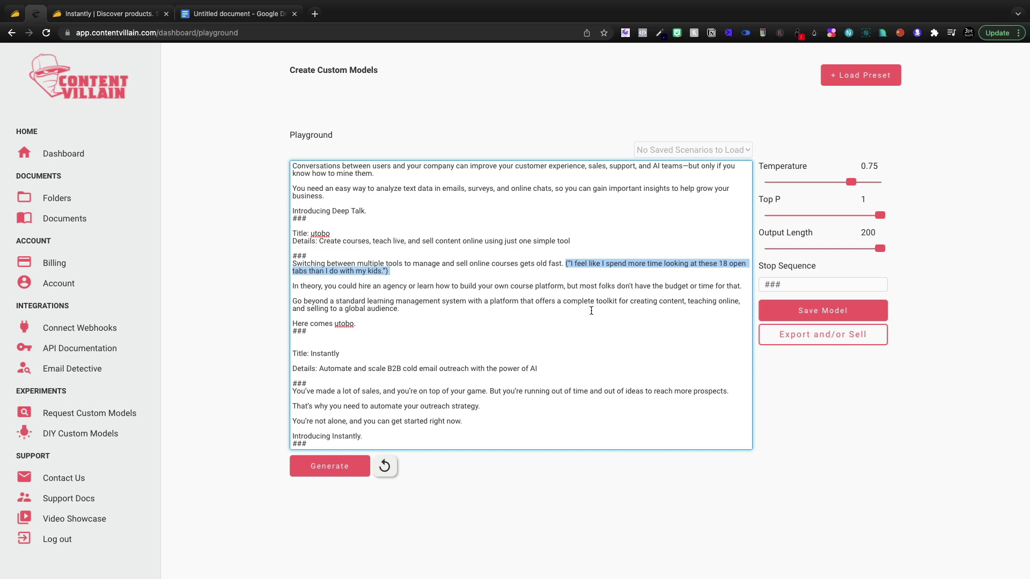
# Scroll through the prompt to review the SuiteDash, Deep Talk, utobo and Instantly examples.
pyautogui.scroll(5, 591, 311)
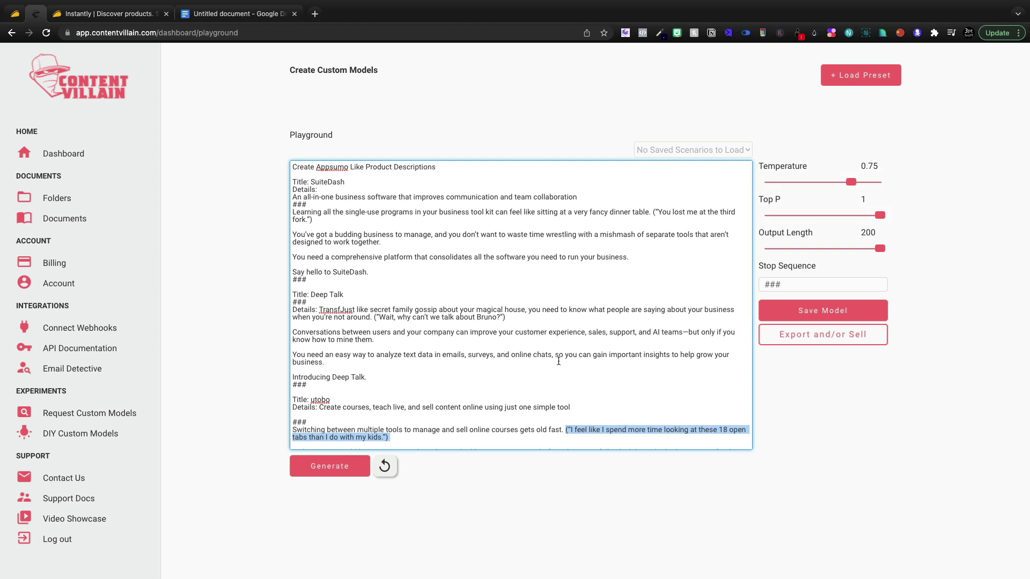
pyautogui.scroll(-5, 558, 361)
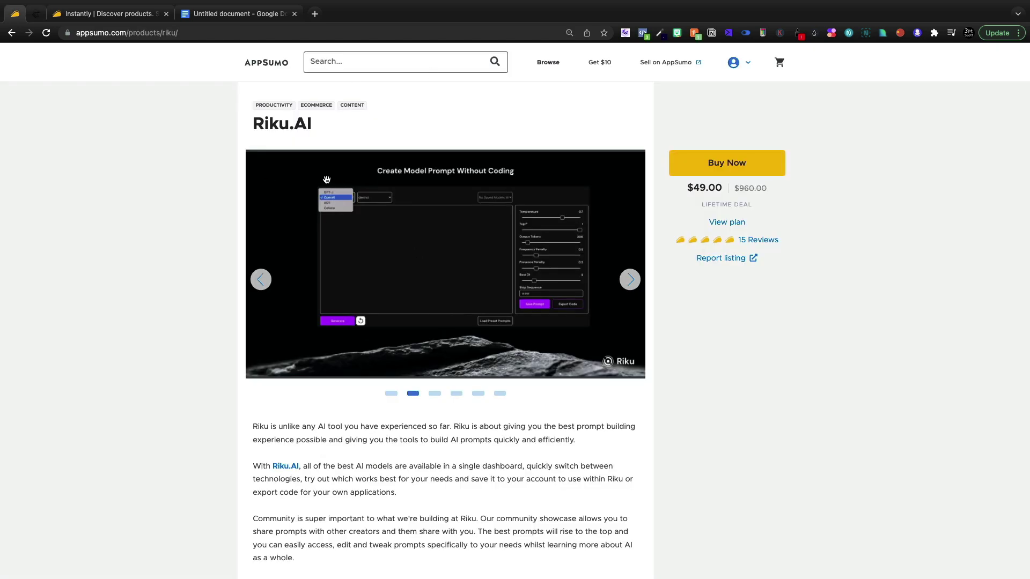
# Go back from the Riku.AI listing to the Content Villain playground.
pyautogui.click(35, 14)
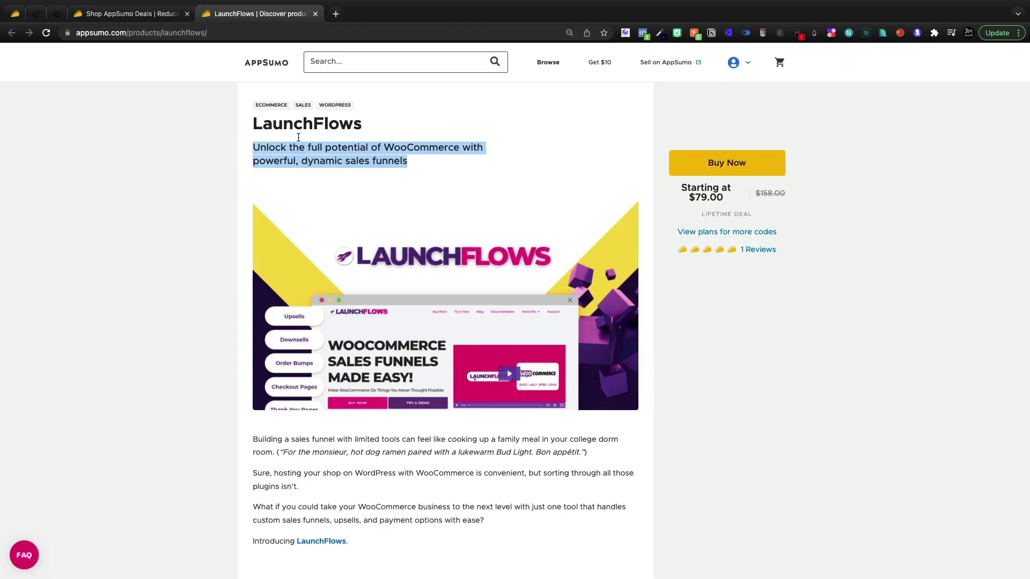
# Replace the generated LaunchFlows paragraphs with the real intro copied from its AppSumo listing.
pyautogui.doubleClick(293, 125)
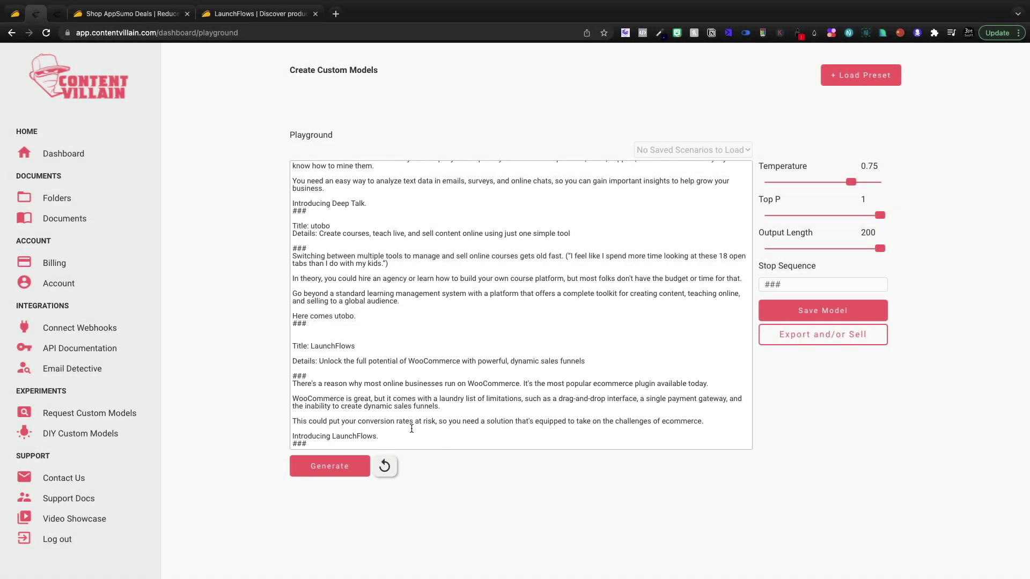
pyautogui.scroll(6, 411, 429)
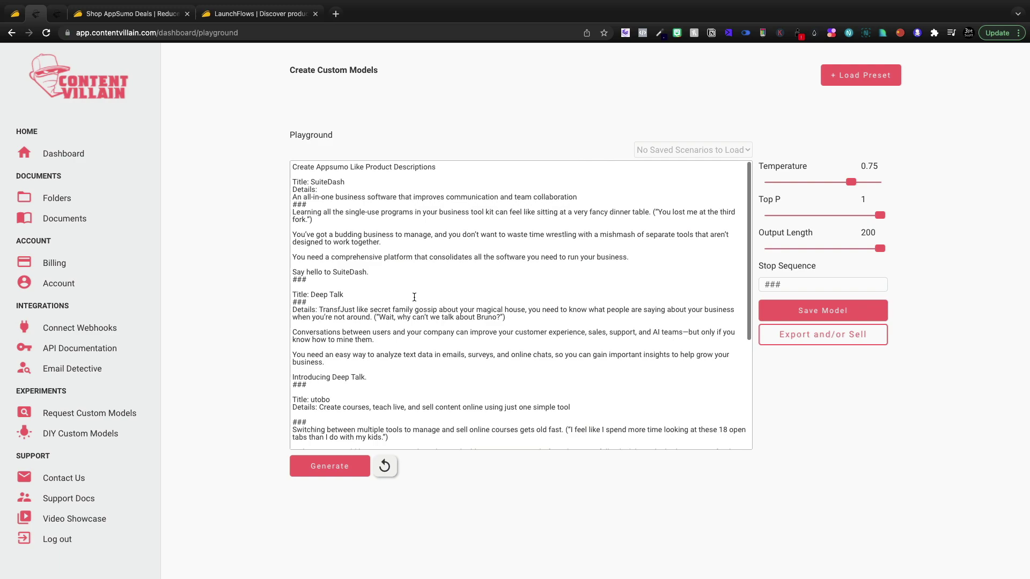
pyautogui.scroll(-4, 337, 375)
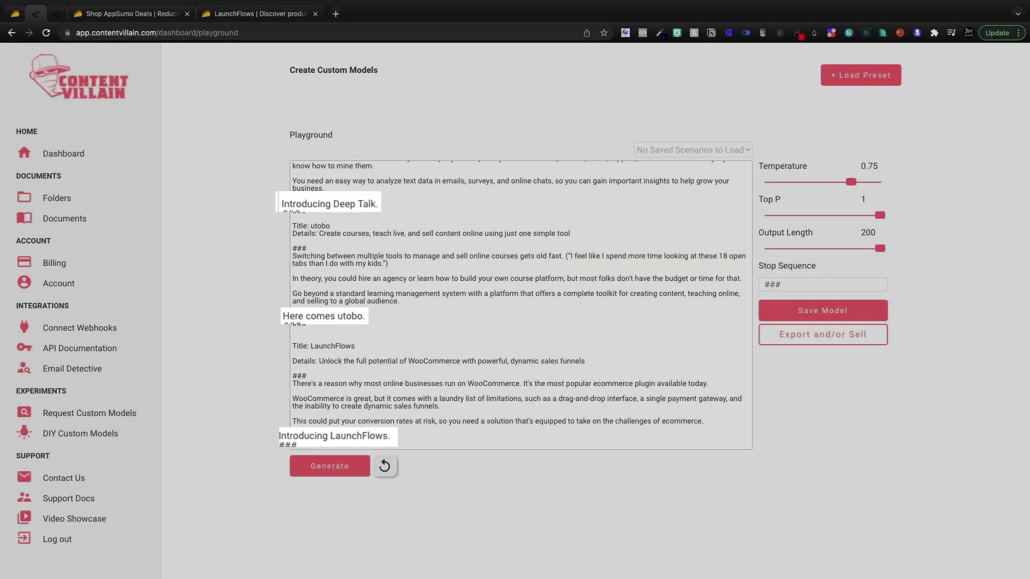
pyautogui.click(240, 15)
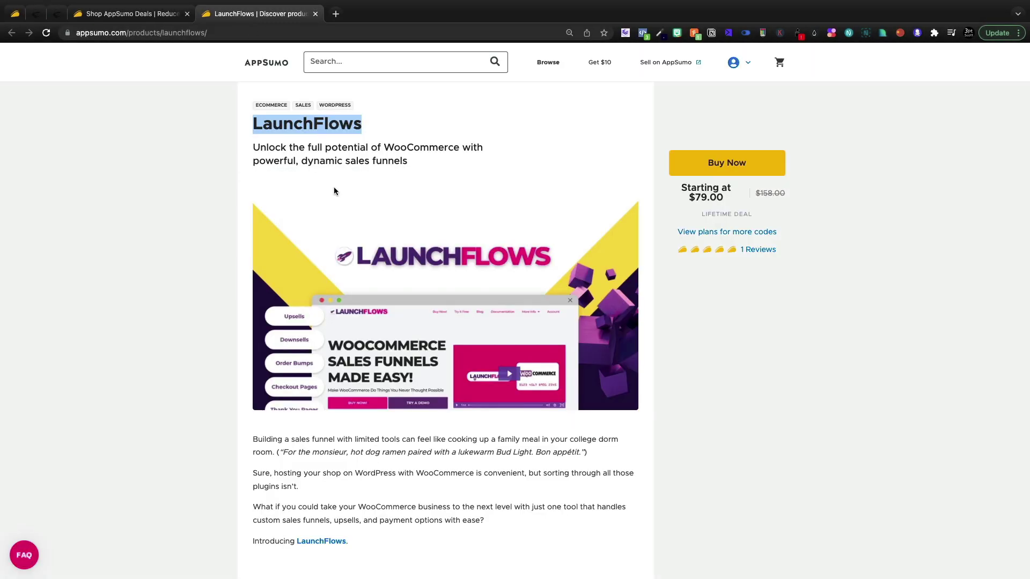
pyautogui.scroll(-3, 334, 191)
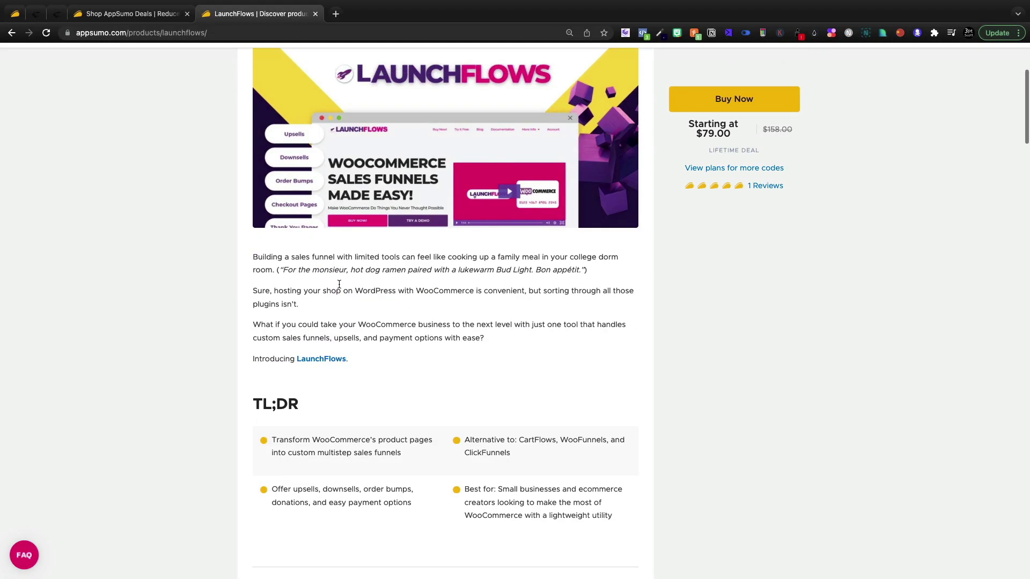
pyautogui.moveTo(364, 360); pyautogui.dragTo(360, 245)
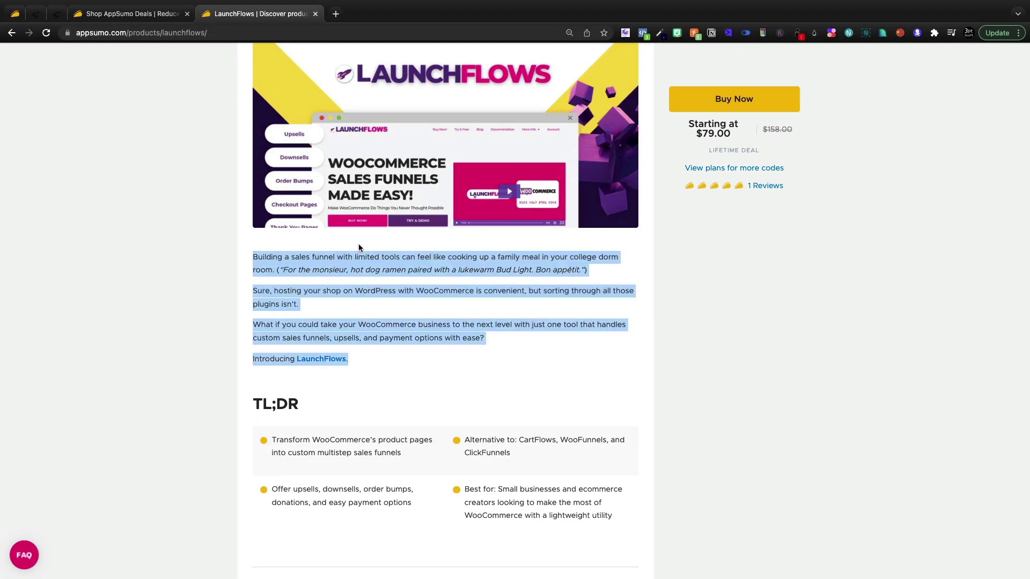
pyautogui.click(35, 14)
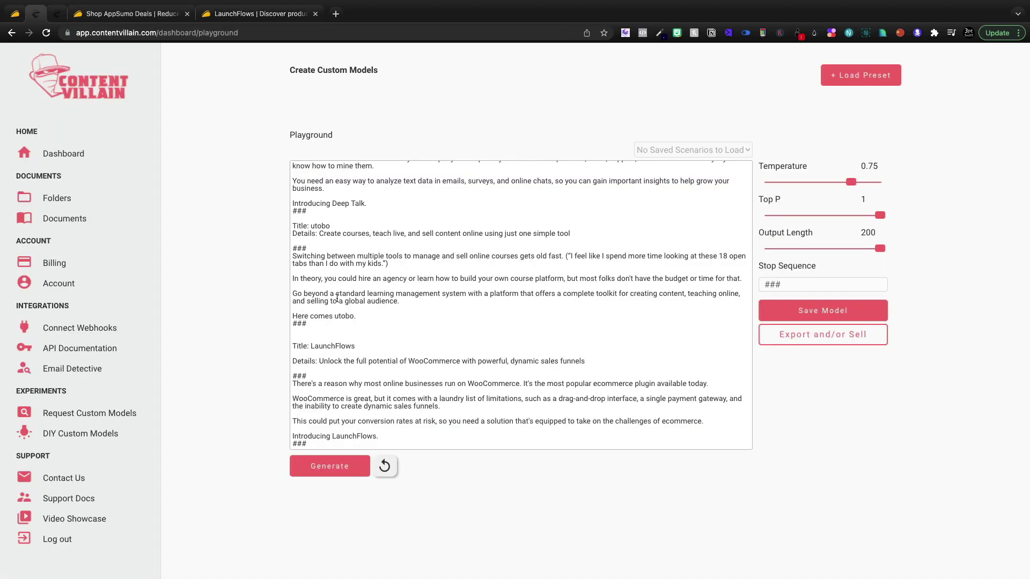
pyautogui.moveTo(393, 436); pyautogui.dragTo(395, 377)
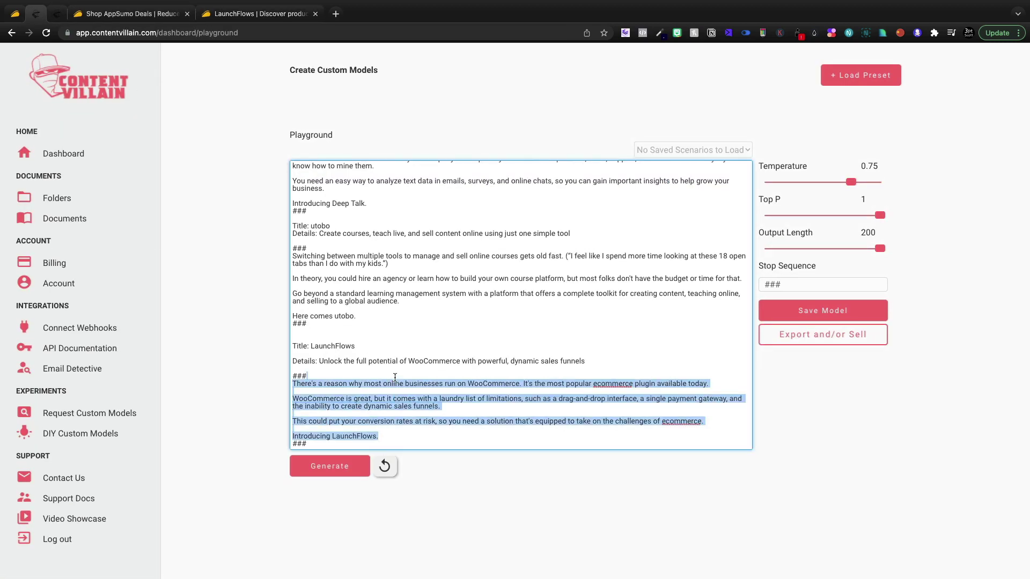
pyautogui.press('super+v')
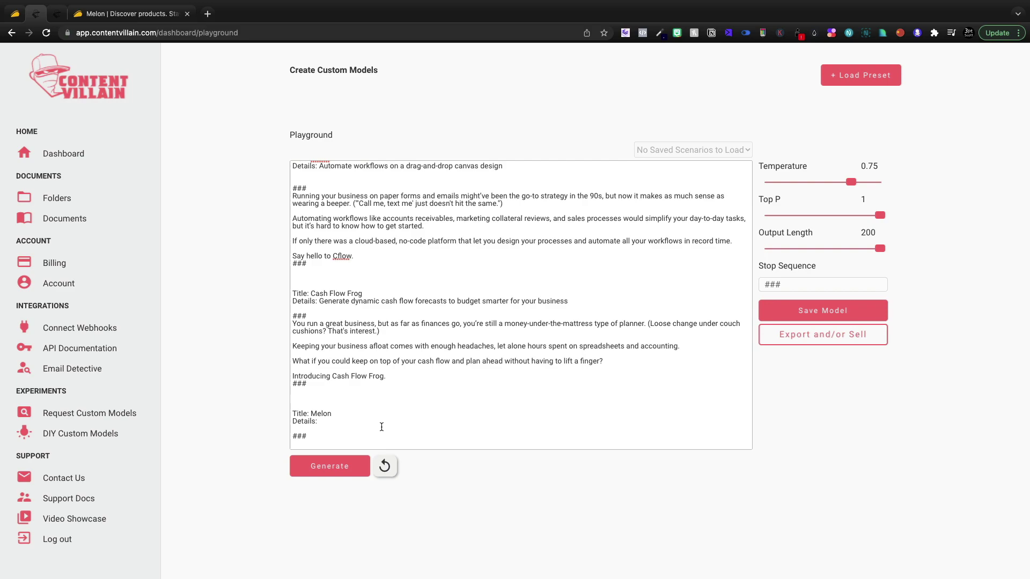
# Paste Melon's one-line description into Details and generate a livestreaming description for it.
pyautogui.write('Launch high-quality livestreams right from your browser')
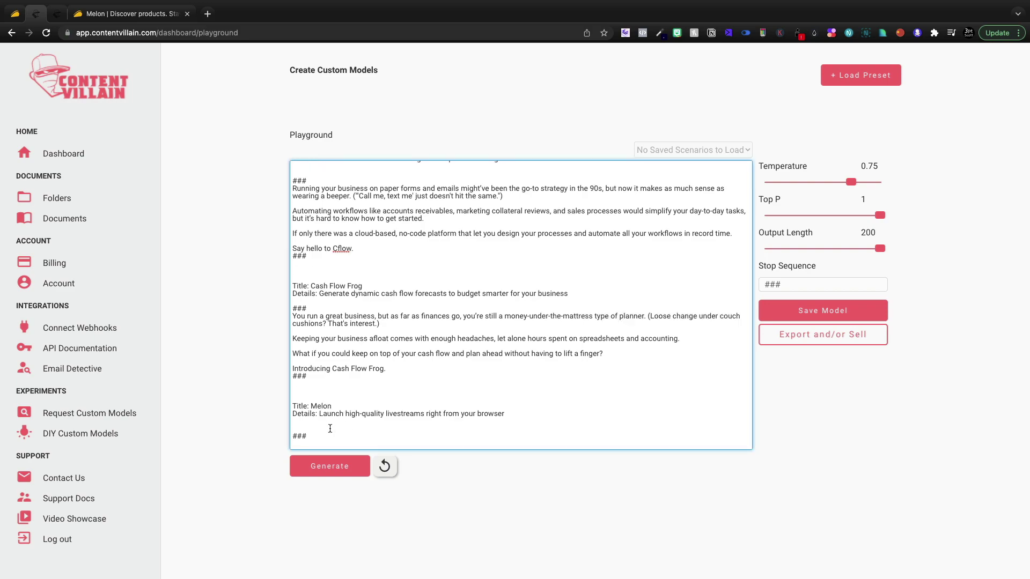
pyautogui.press('BackSpace')
pyautogui.press('Return')
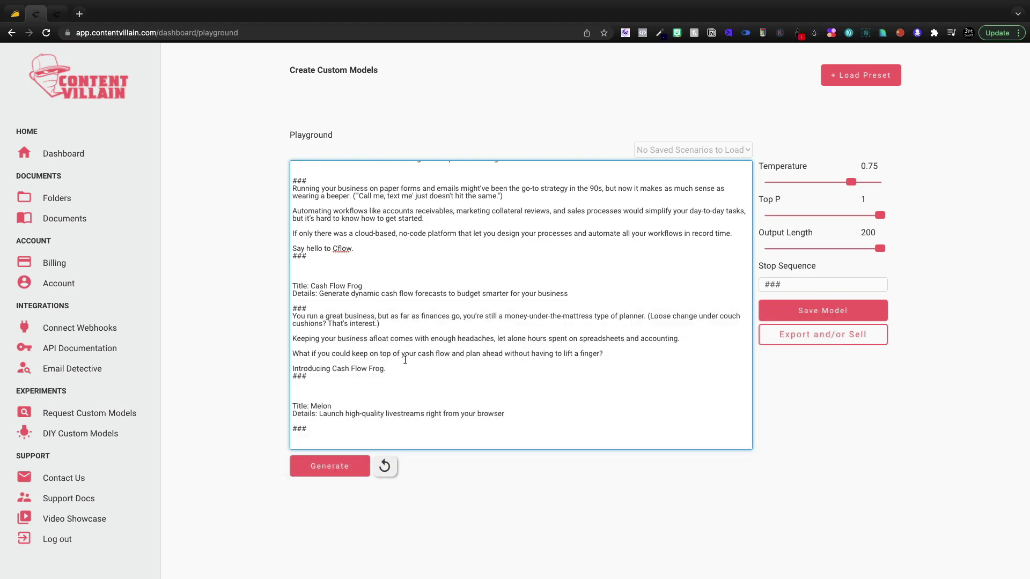
pyautogui.click(349, 465)
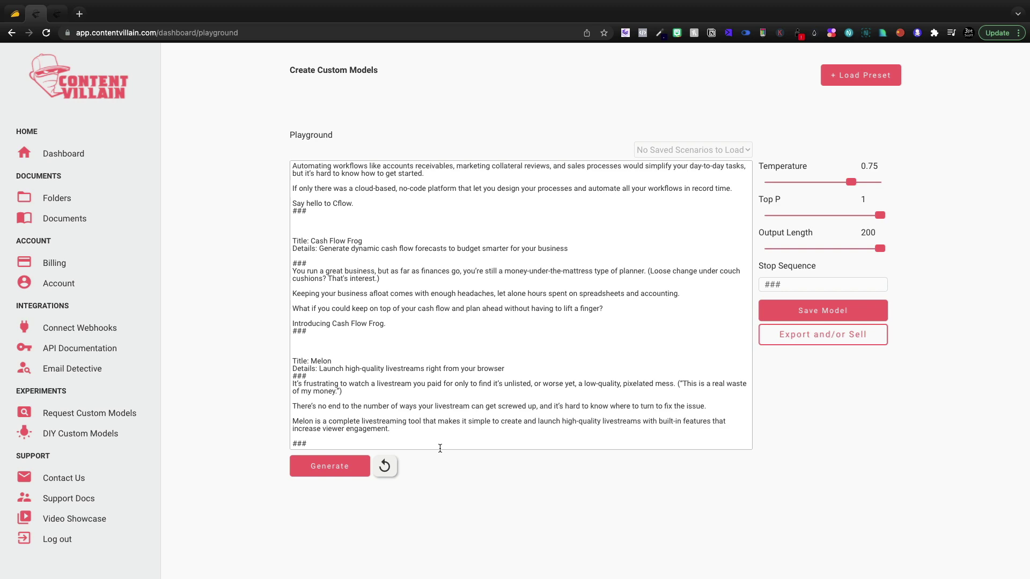
pyautogui.click(676, 375)
pyautogui.scroll(15, 371, 332)
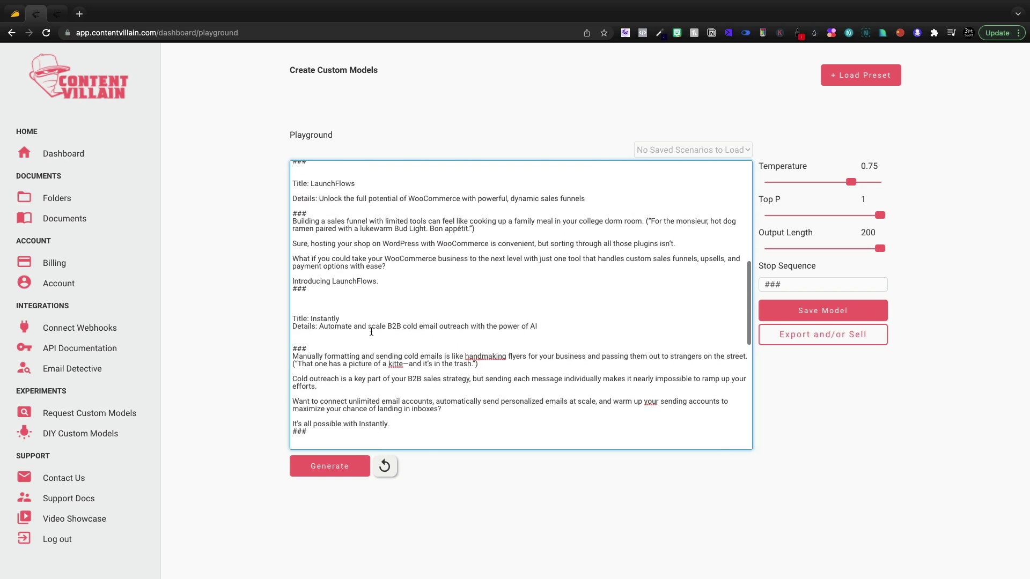
pyautogui.scroll(-15, 372, 331)
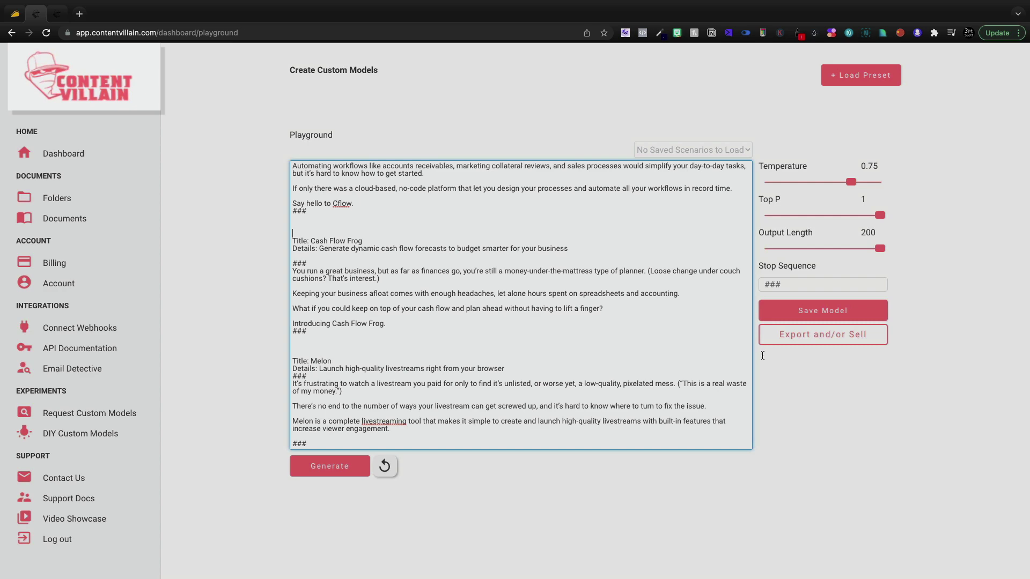
# Delete the Melon test entry from the end of the prompt.
pyautogui.moveTo(322, 444); pyautogui.dragTo(412, 475)
pyautogui.click(415, 359)
pyautogui.press('BackSpace')
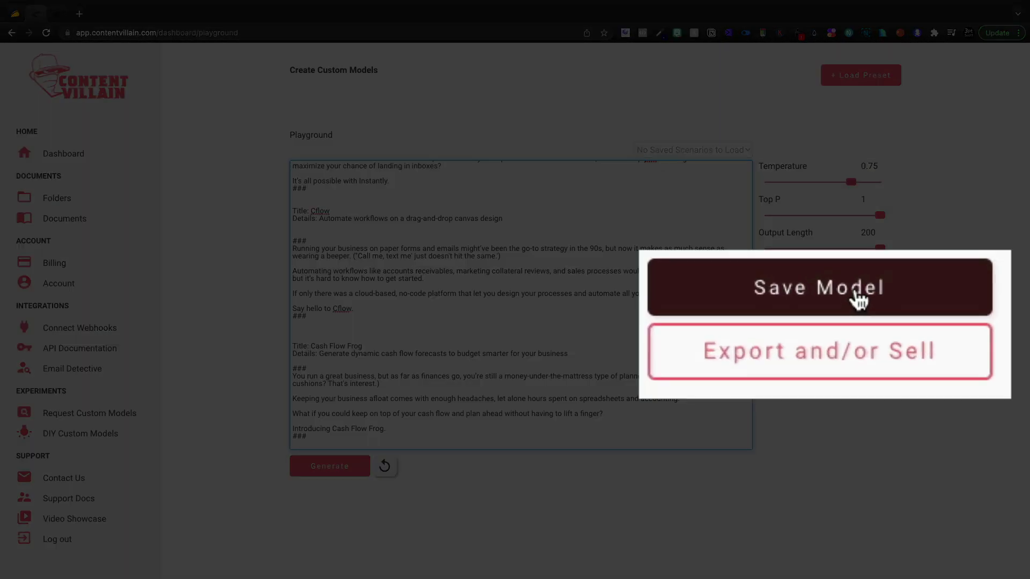
# Save the model as 'Appsumo like product descriptions' with OpenAI as its technology.
pyautogui.click(837, 319)
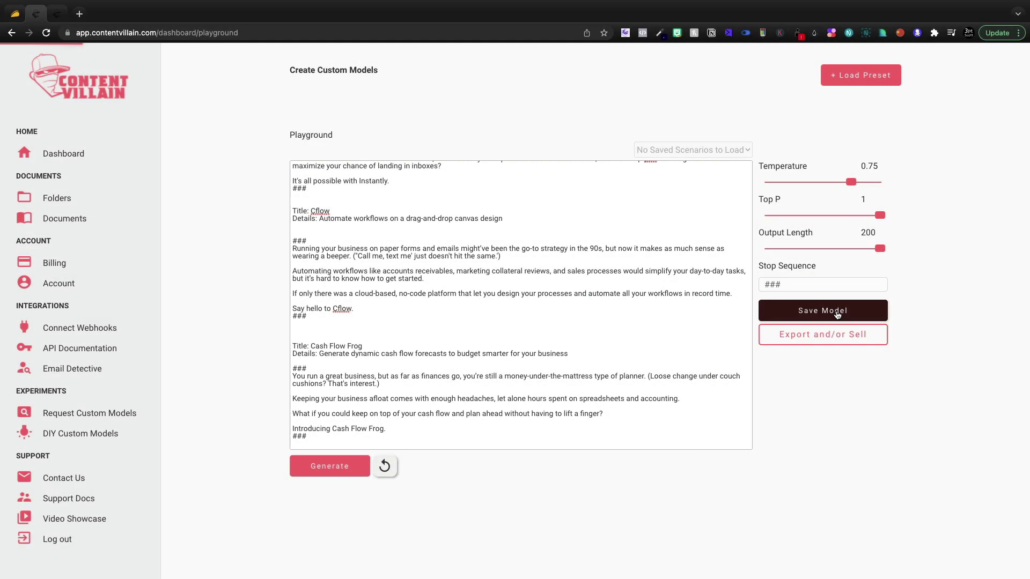
pyautogui.click(535, 157)
pyautogui.write('Appsumo like product descriptions')
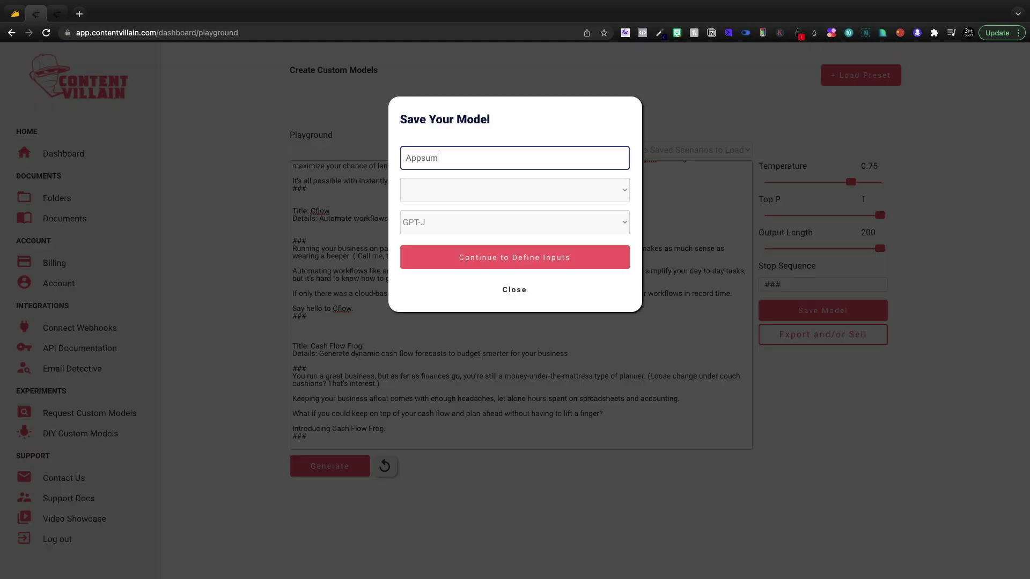
pyautogui.click(472, 222)
pyautogui.click(480, 182)
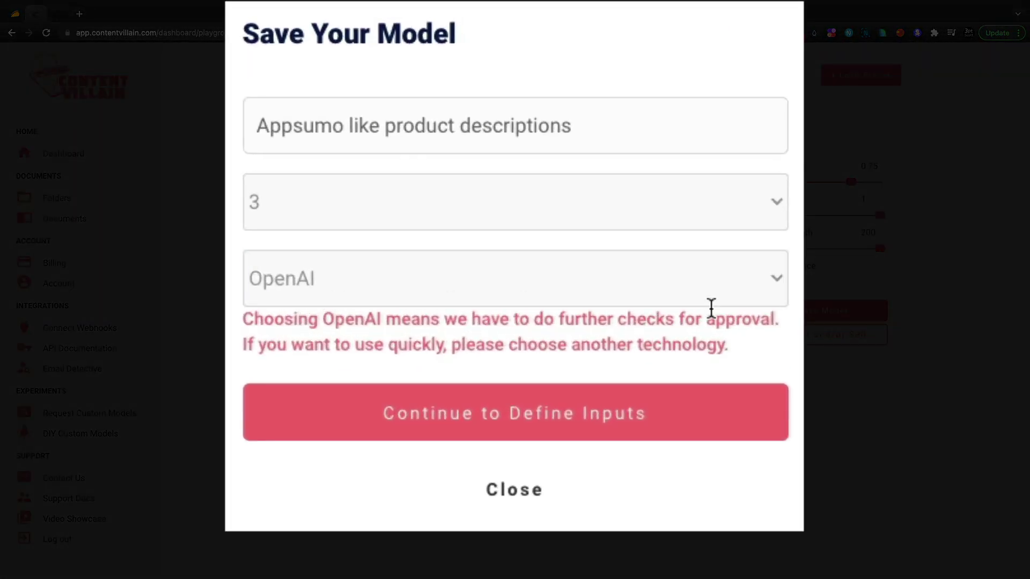
# Try Cohere and AI21 as model provider, ending on GPT-J.
pyautogui.click(718, 278)
pyautogui.click(675, 322)
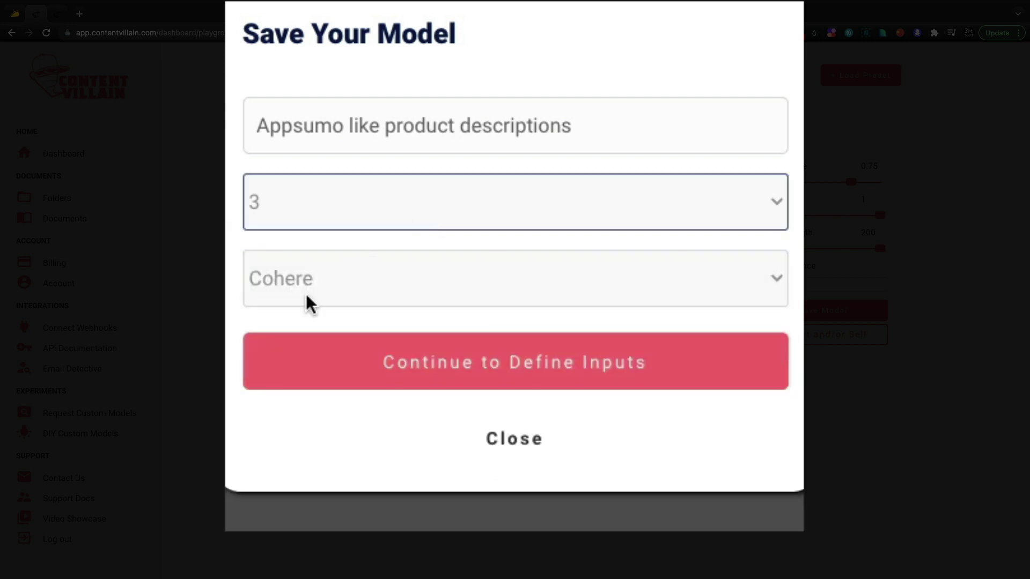
pyautogui.click(501, 296)
pyautogui.click(465, 314)
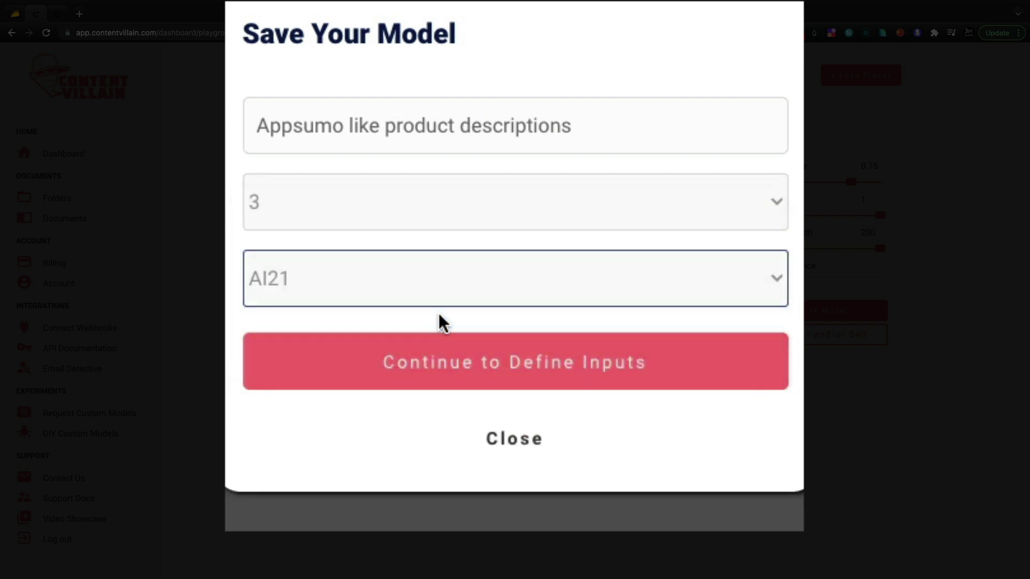
pyautogui.click(396, 290)
pyautogui.click(381, 321)
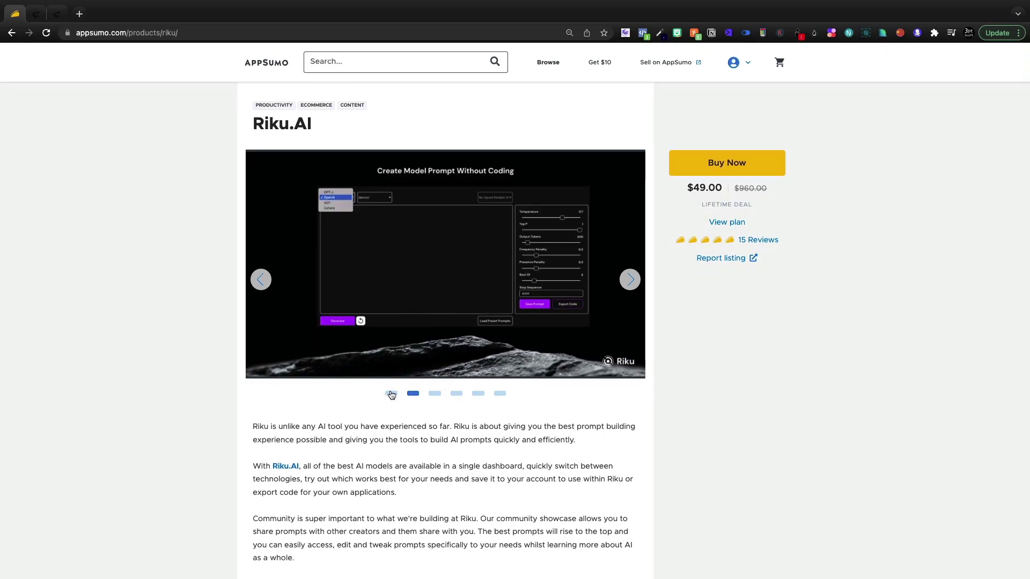
# Show the Riku.AI gallery slide listing OpenAI, AI21 Labs, Cohere and EleutherAI as providers.
pyautogui.click(391, 394)
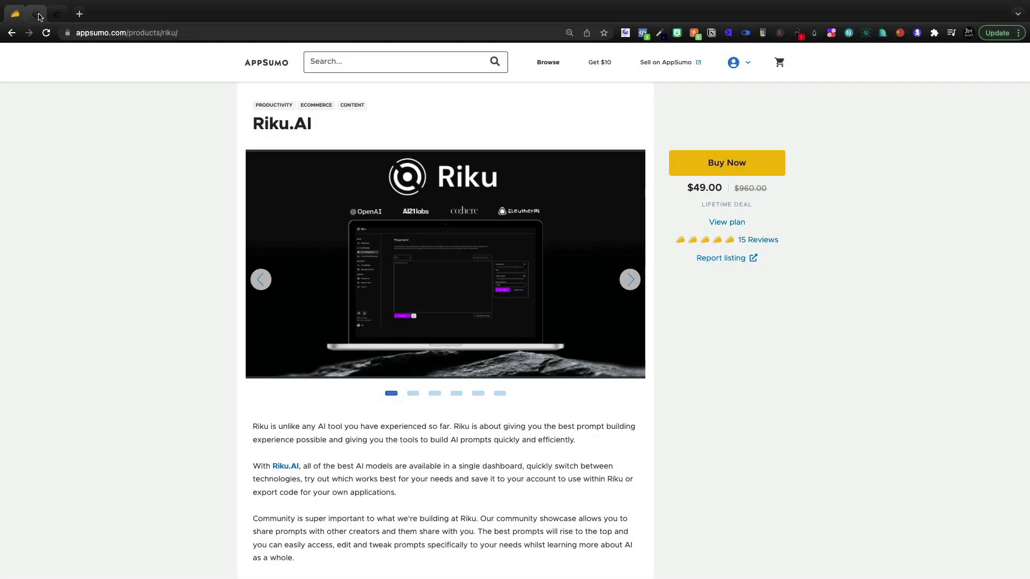
# Set AI21 as the model provider and continue to defining inputs.
pyautogui.click(39, 17)
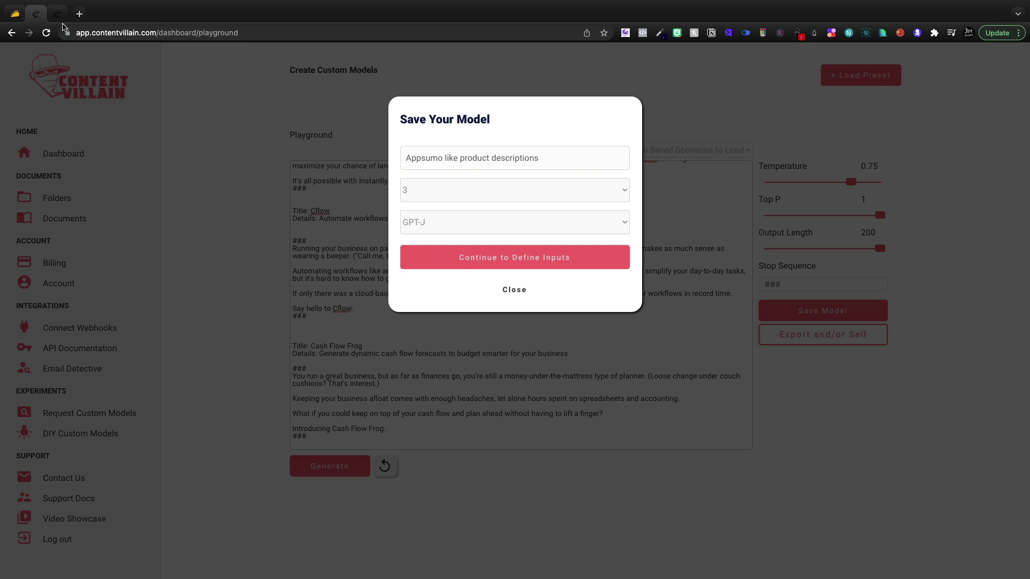
pyautogui.click(496, 221)
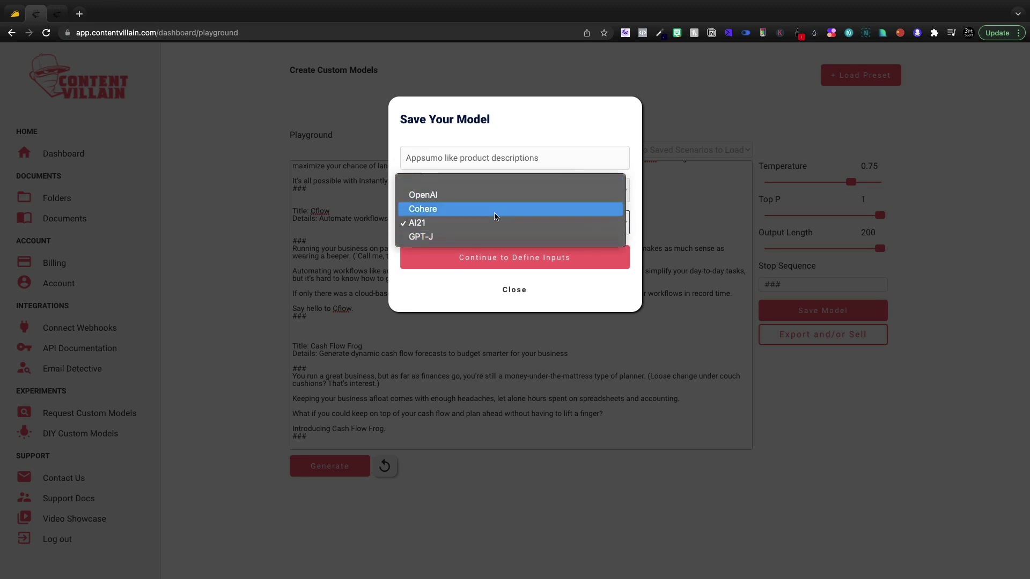
pyautogui.click(492, 222)
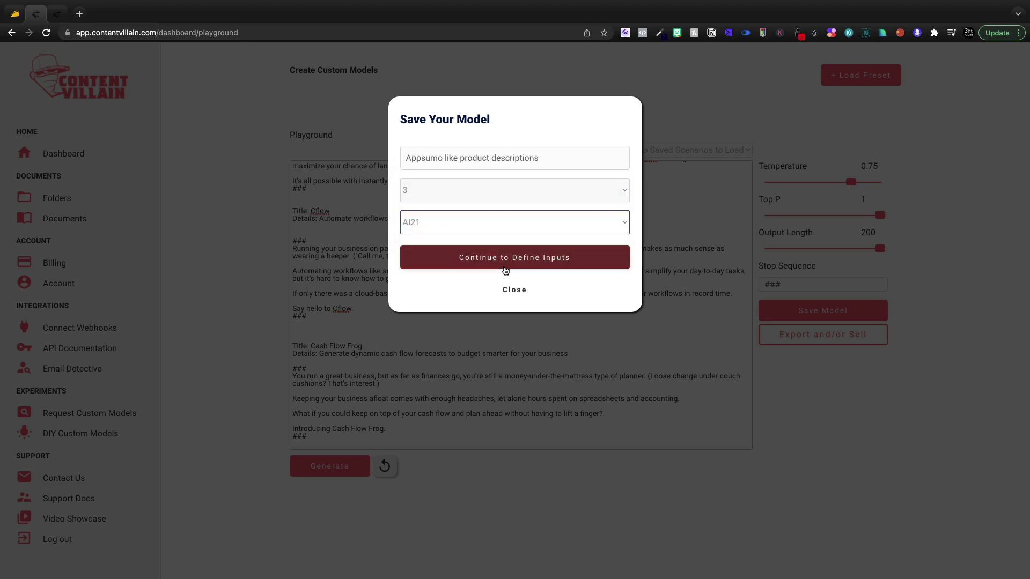
pyautogui.click(495, 222)
pyautogui.click(500, 223)
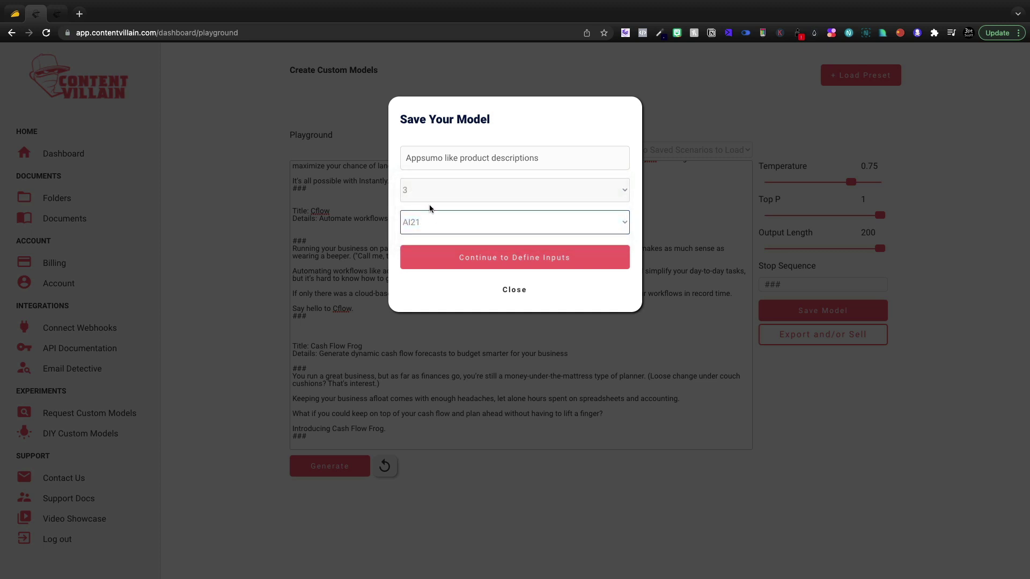
pyautogui.click(461, 263)
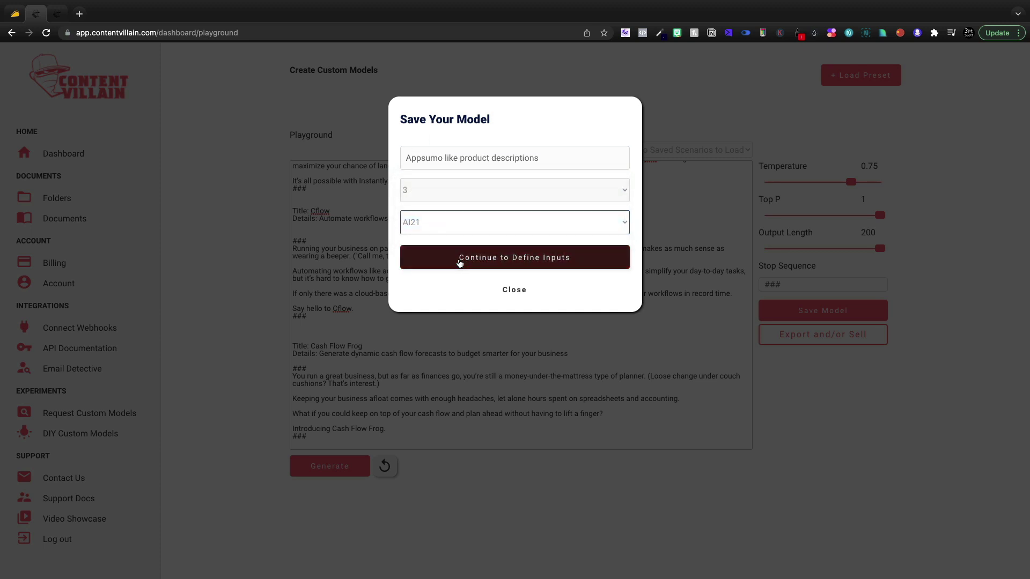
pyautogui.click(469, 226)
pyautogui.click(484, 135)
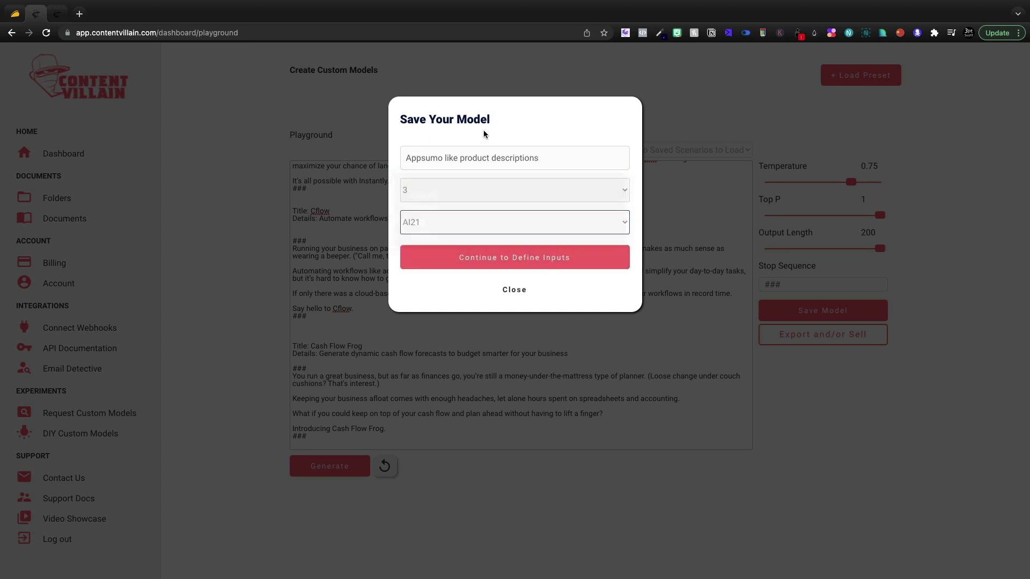
pyautogui.click(526, 265)
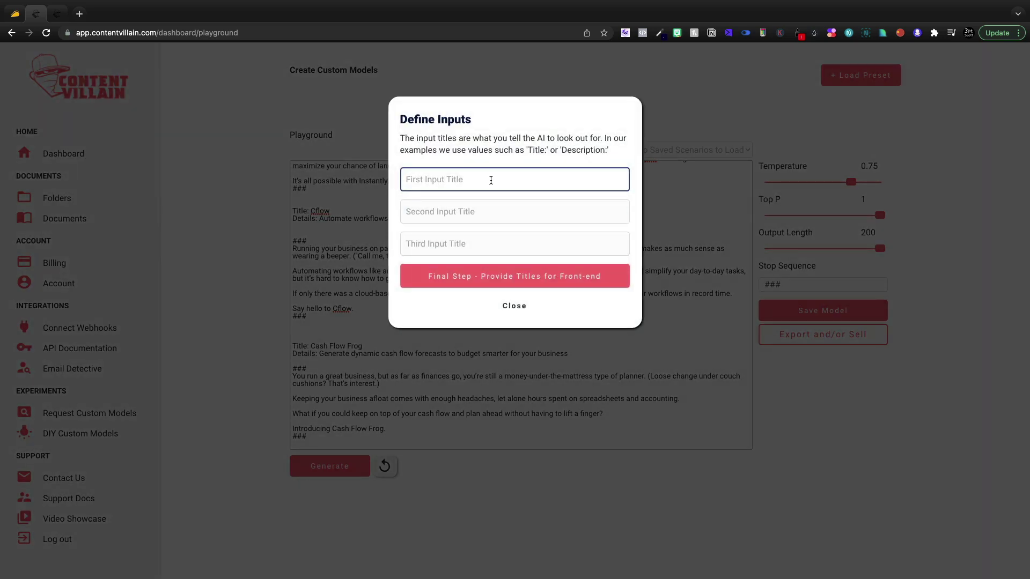
# Name the model's two inputs Title and Description.
pyautogui.write('Title')
pyautogui.press('Tab')
pyautogui.write('Descriotui')
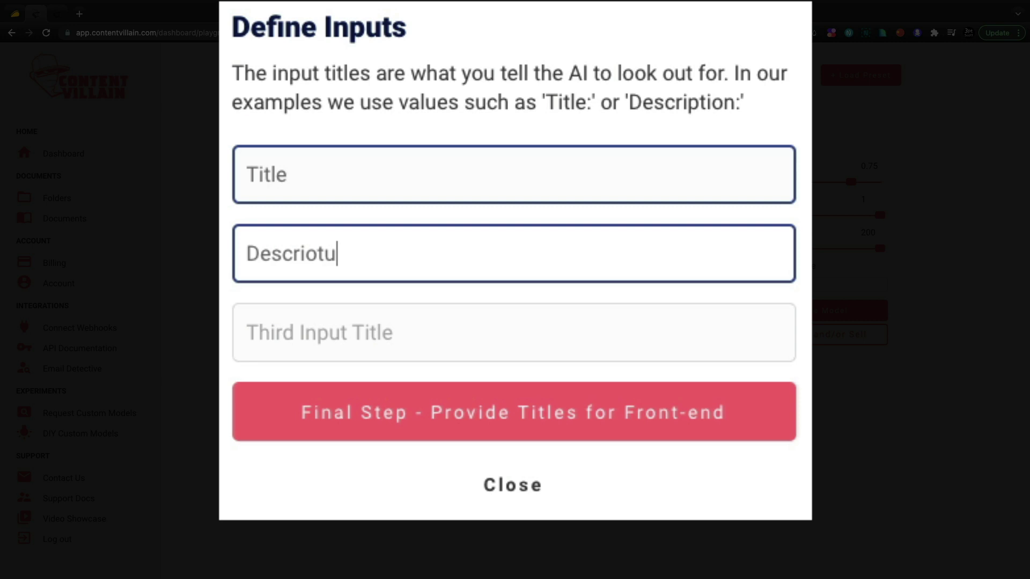
pyautogui.press('BackSpace')
pyautogui.press('BackSpace')
pyautogui.press('BackSpace')
pyautogui.press('BackSpace')
pyautogui.press('BackSpace')
pyautogui.write('iption')
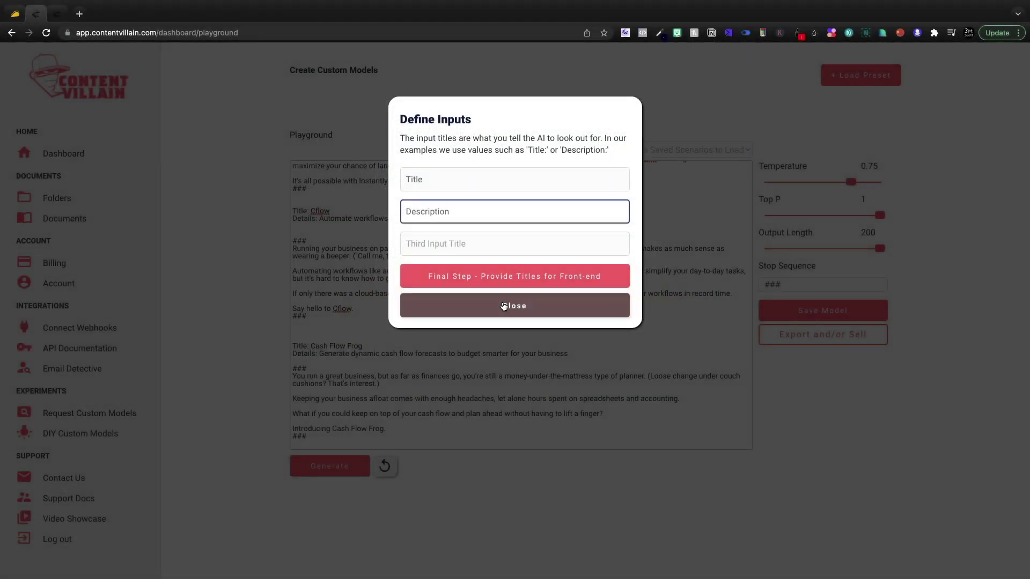
# Label the front-end inputs 'Product Name' and 'One Line Sentence About Product' and save the model.
pyautogui.click(511, 281)
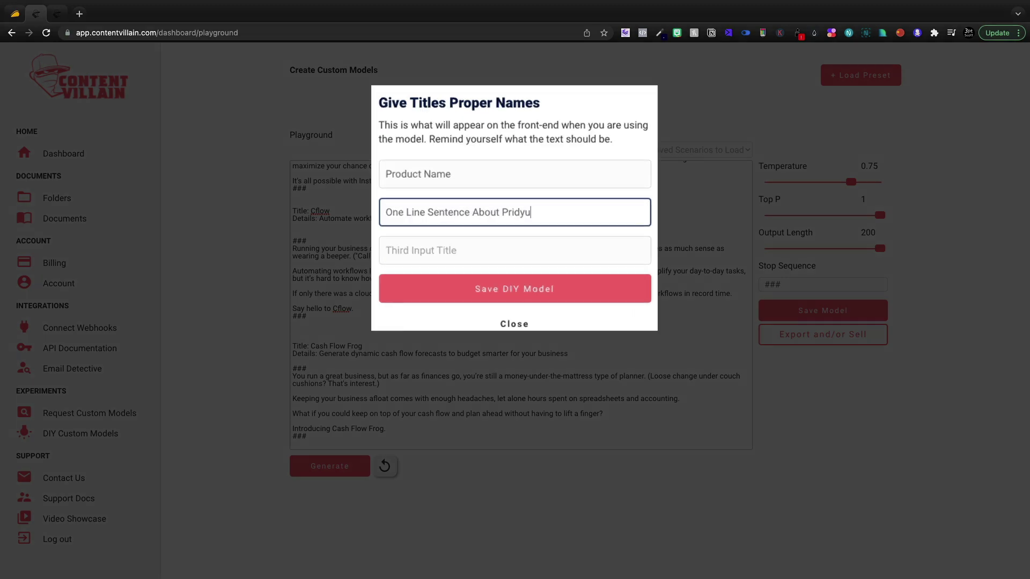
pyautogui.write('oud')
pyautogui.press('BackSpace')
pyautogui.press('BackSpace')
pyautogui.write('duct')
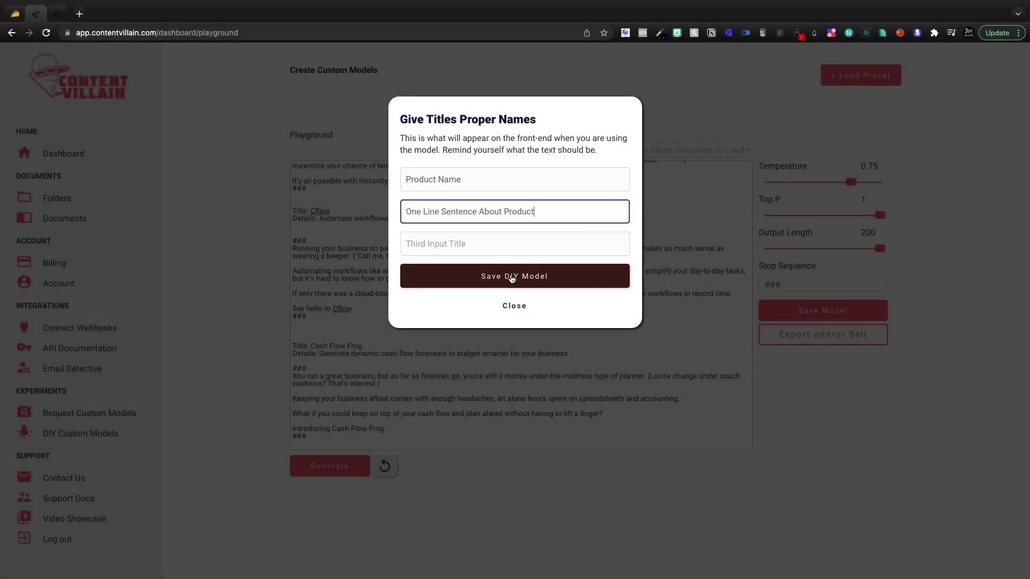
pyautogui.click(513, 275)
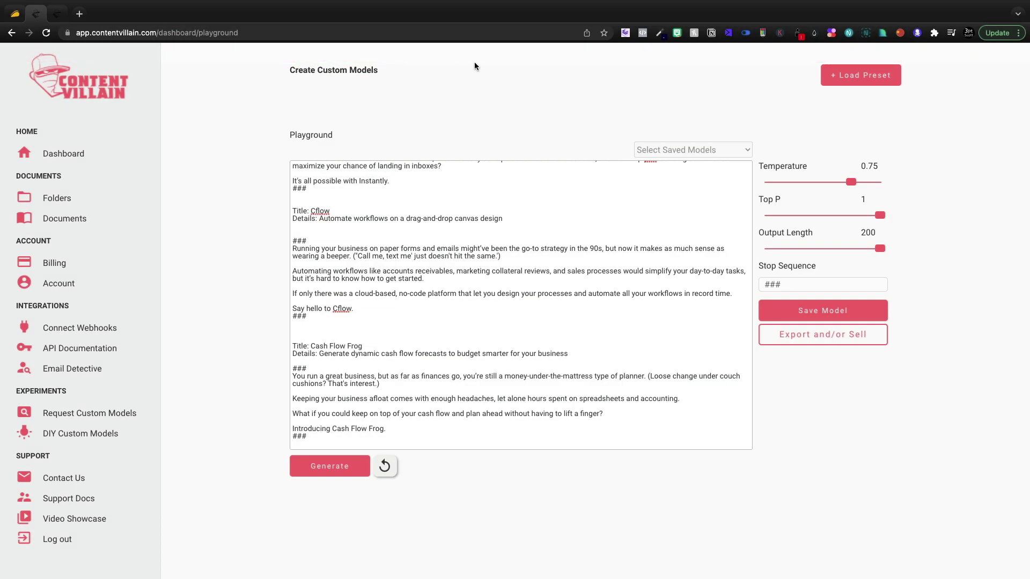
# Open the Appsumo reviews document and load the 'Appsumo like product descriptions' custom generator.
pyautogui.click(73, 150)
pyautogui.click(379, 196)
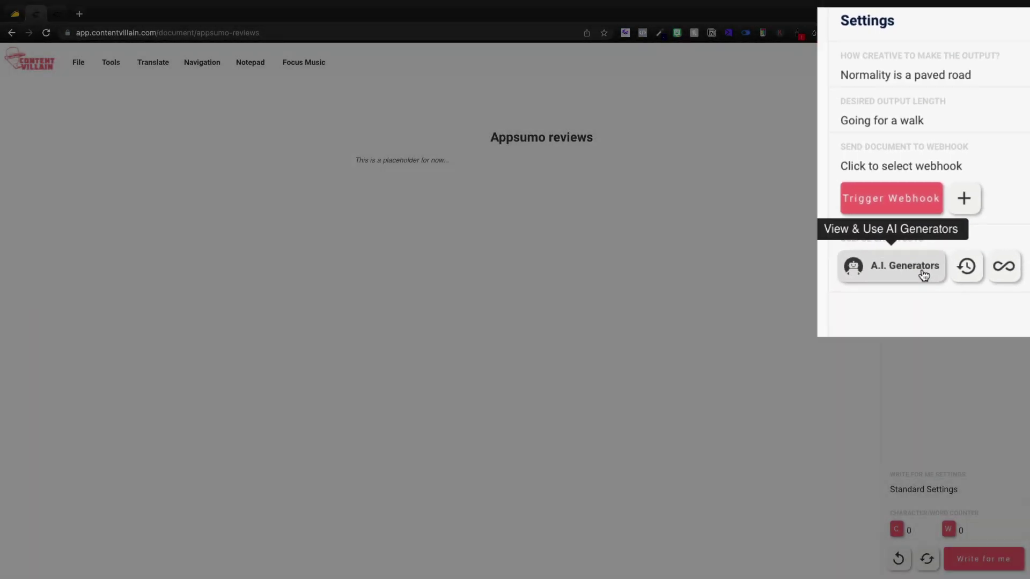
pyautogui.click(950, 245)
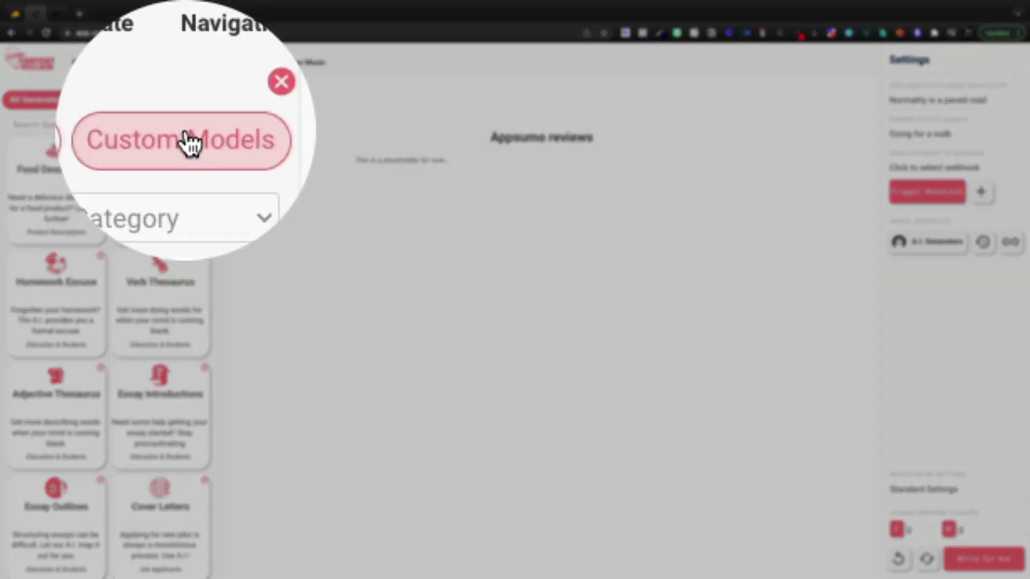
pyautogui.click(181, 101)
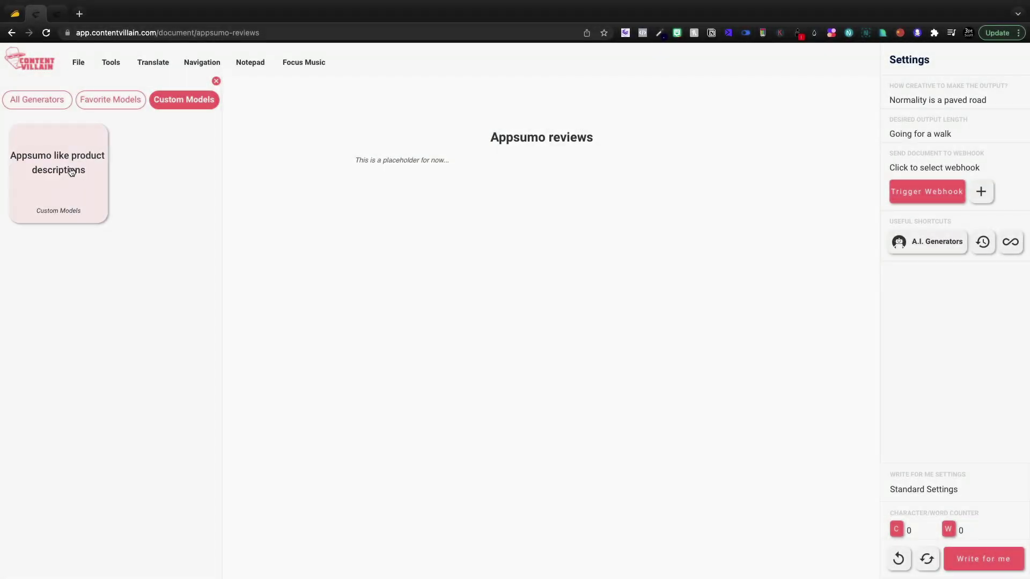
pyautogui.click(70, 168)
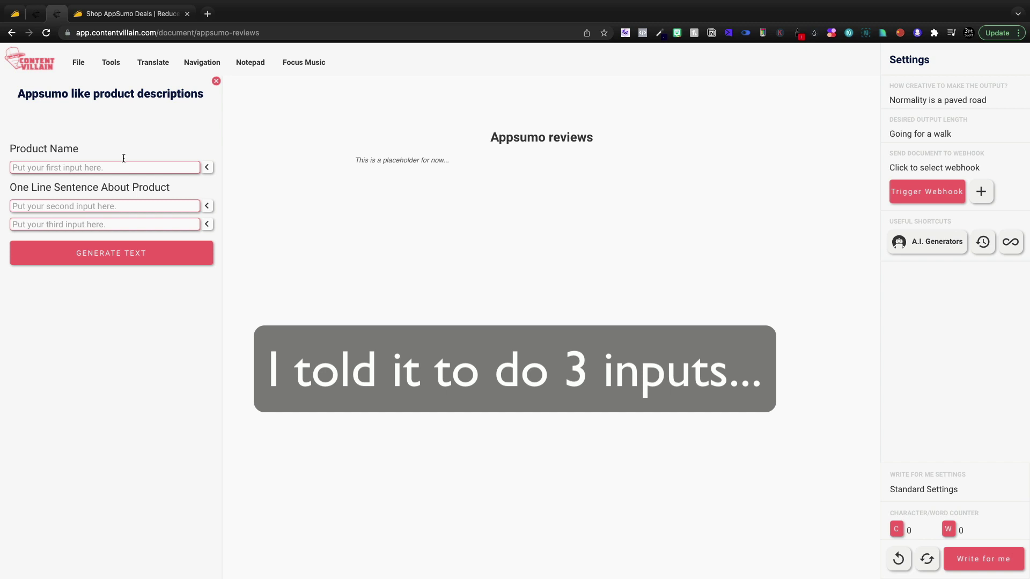
# Paste Bramework's AppSumo tagline into the one-line sentence field and generate text.
pyautogui.click(107, 14)
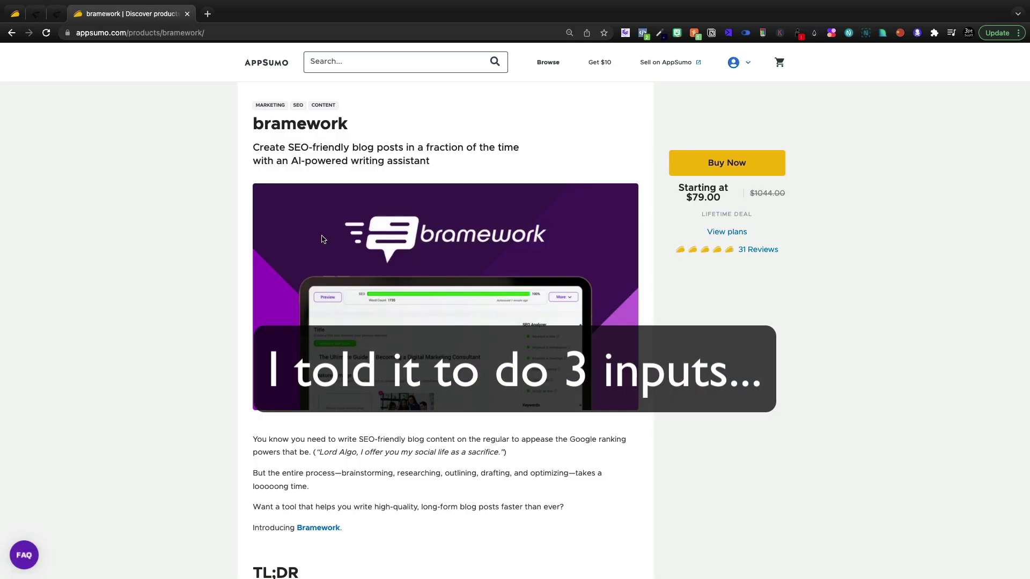
pyautogui.tripleClick(299, 152)
pyautogui.press('super+c')
pyautogui.click(56, 14)
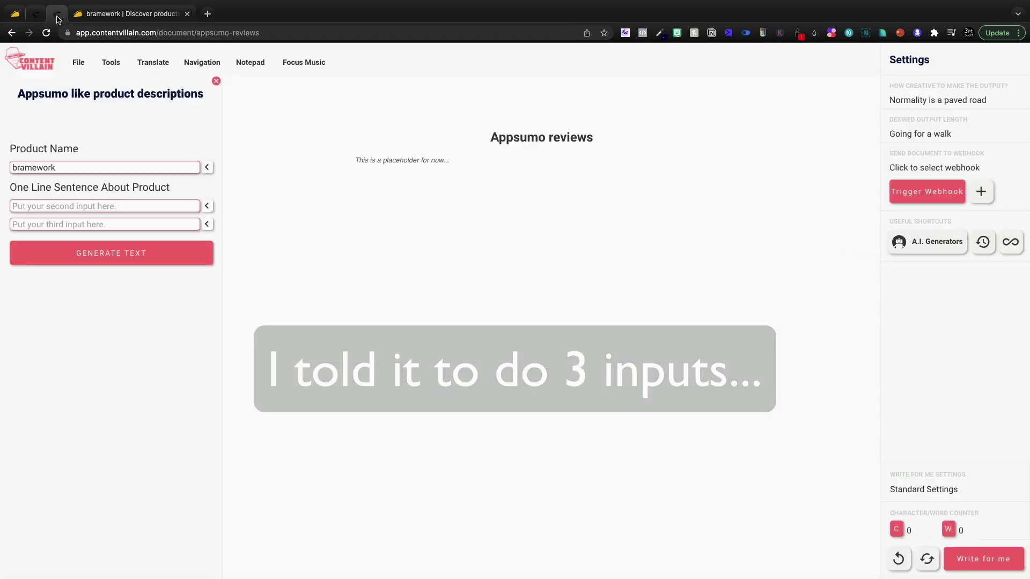
pyautogui.click(51, 206)
pyautogui.press('super+v')
pyautogui.click(119, 272)
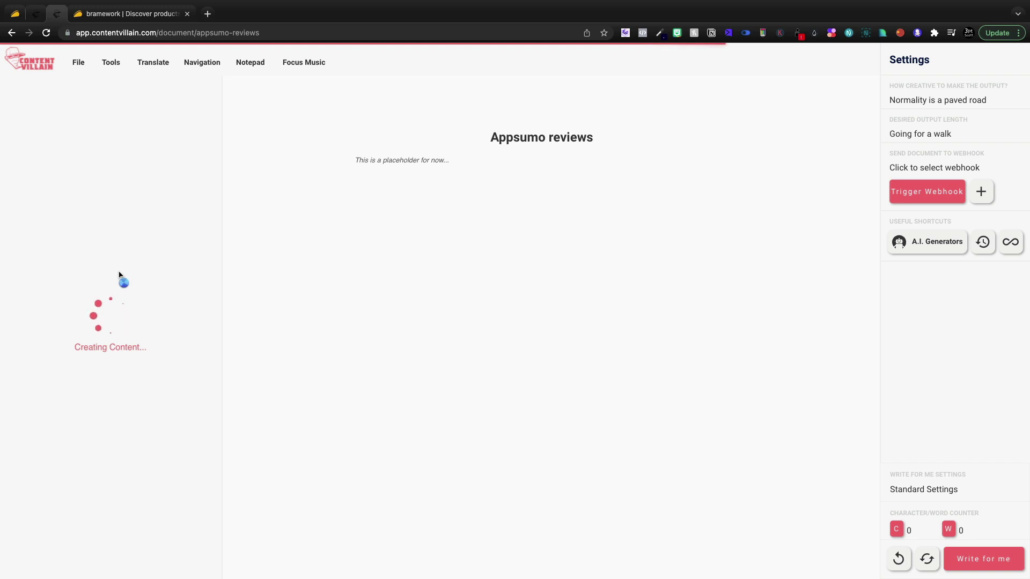
# Insert the first generated Bramework intro into the Appsumo reviews document, then return to the playground.
pyautogui.click(23, 15)
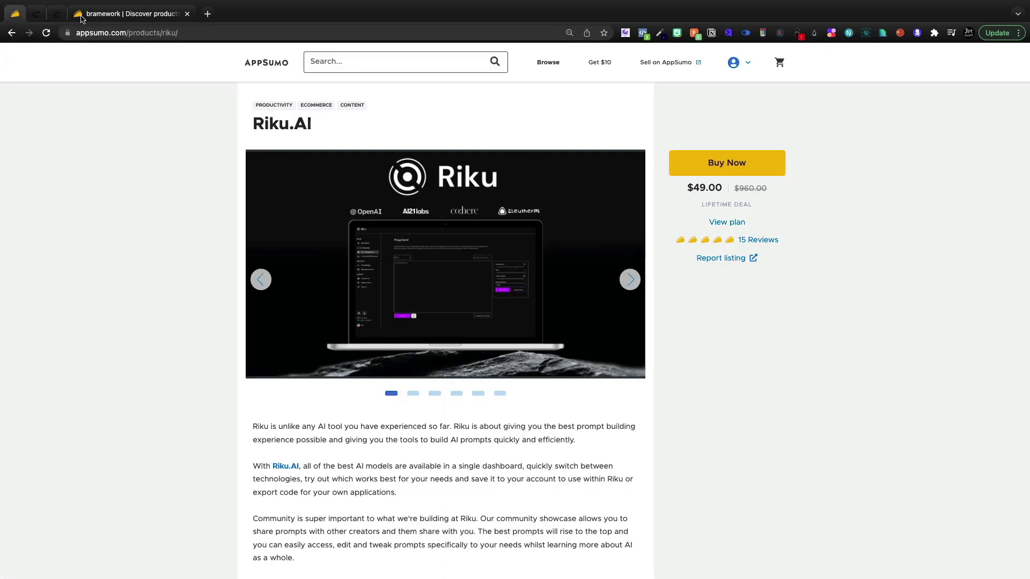
pyautogui.click(56, 13)
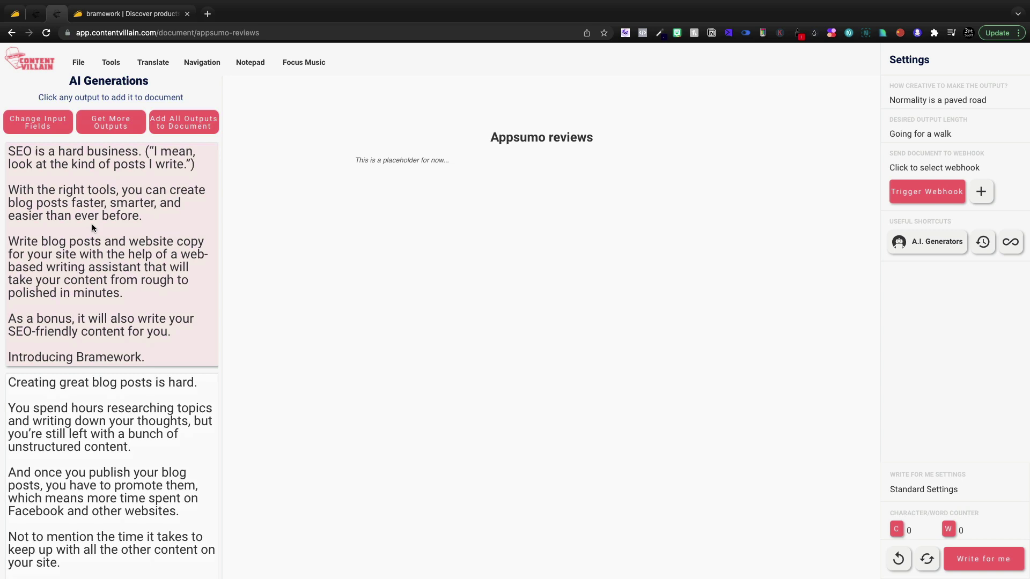
pyautogui.scroll(-1, 60, 150)
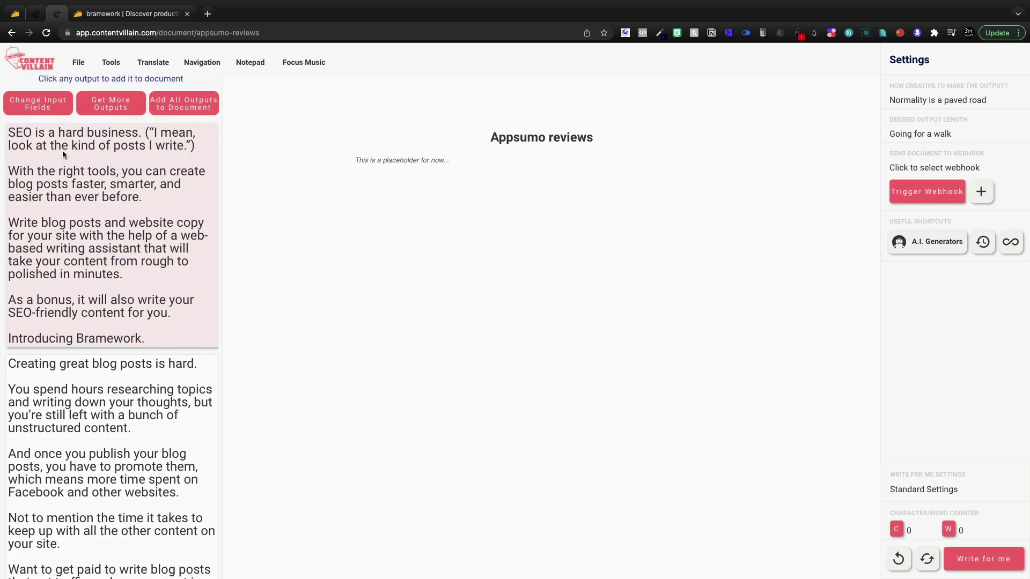
pyautogui.scroll(-1, 116, 181)
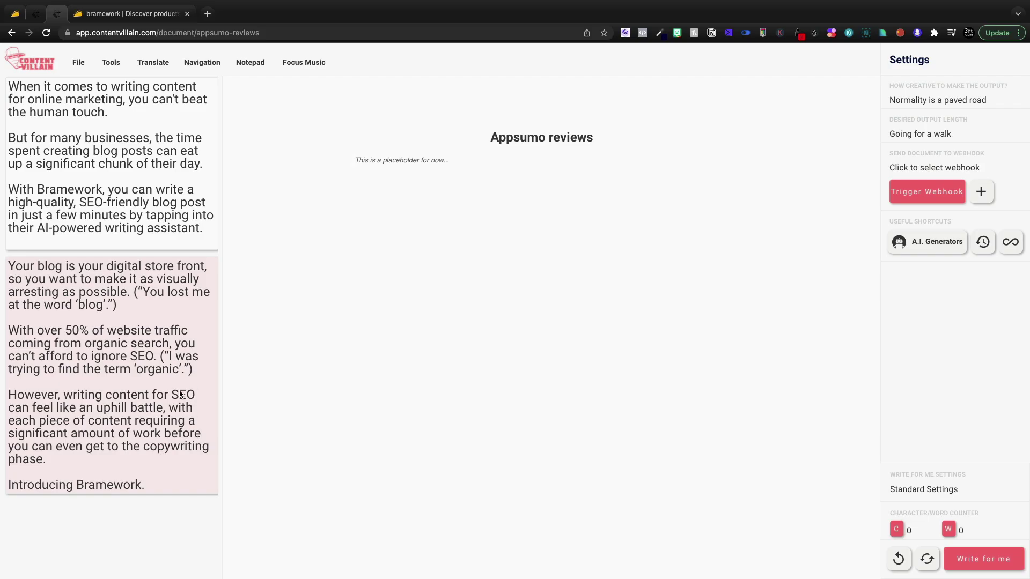
pyautogui.scroll(10, 180, 395)
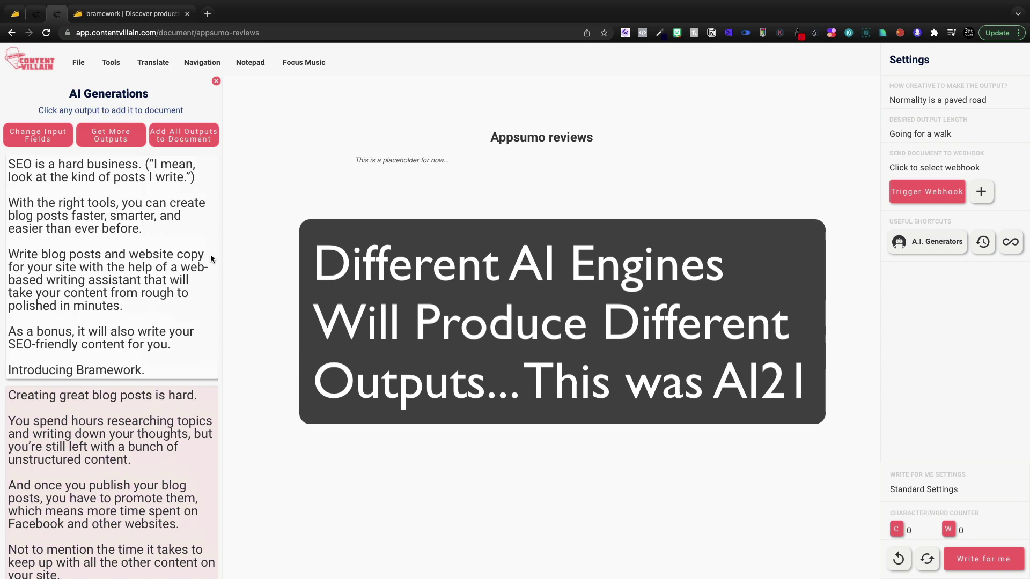
pyautogui.click(123, 235)
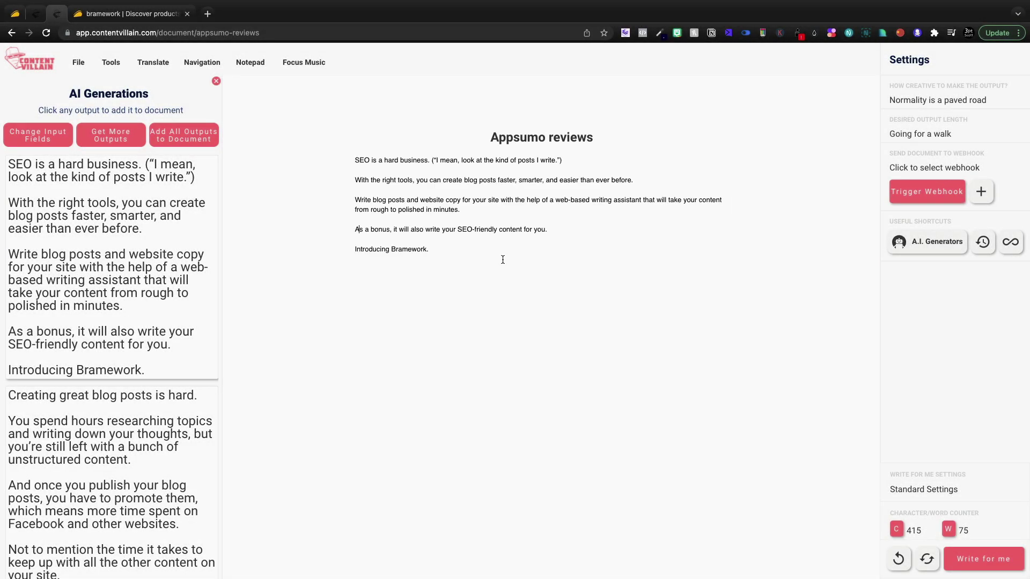
pyautogui.hotkey('ctrl', 'a')
pyautogui.click(514, 226)
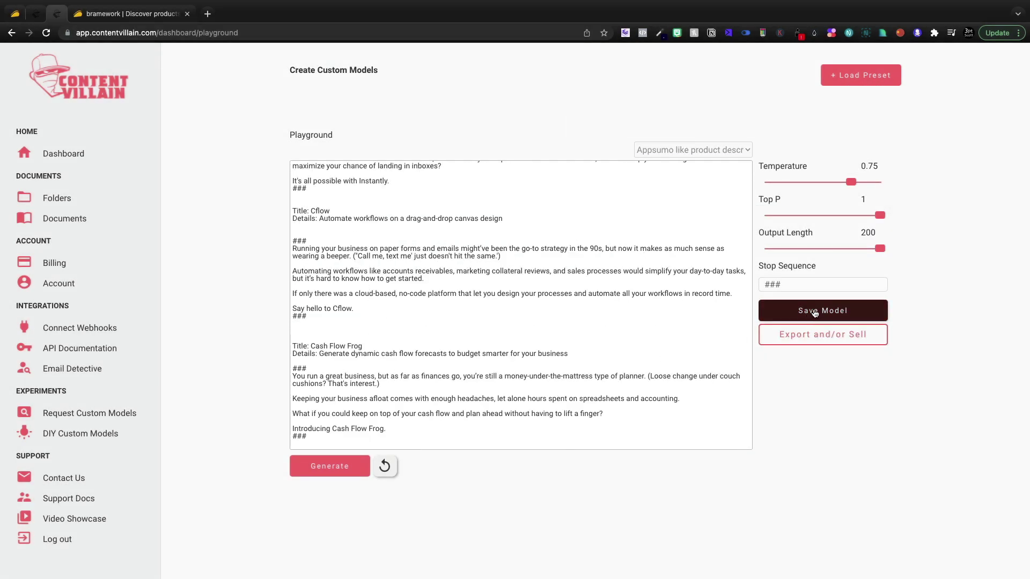
# Save the 'Create Appsumo Like Product Descriptions' playground prompt again at temperature 0.75.
pyautogui.click(815, 314)
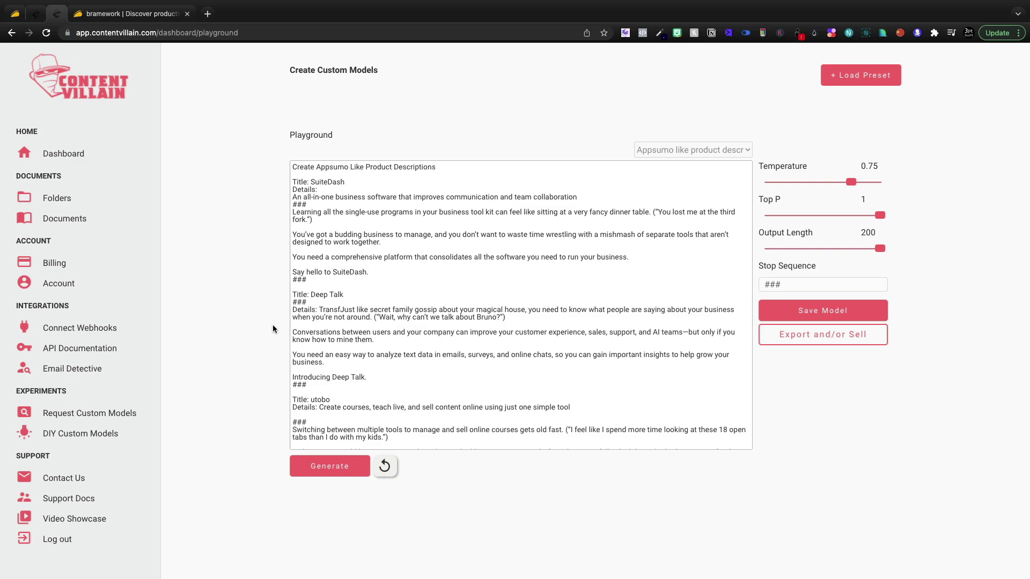